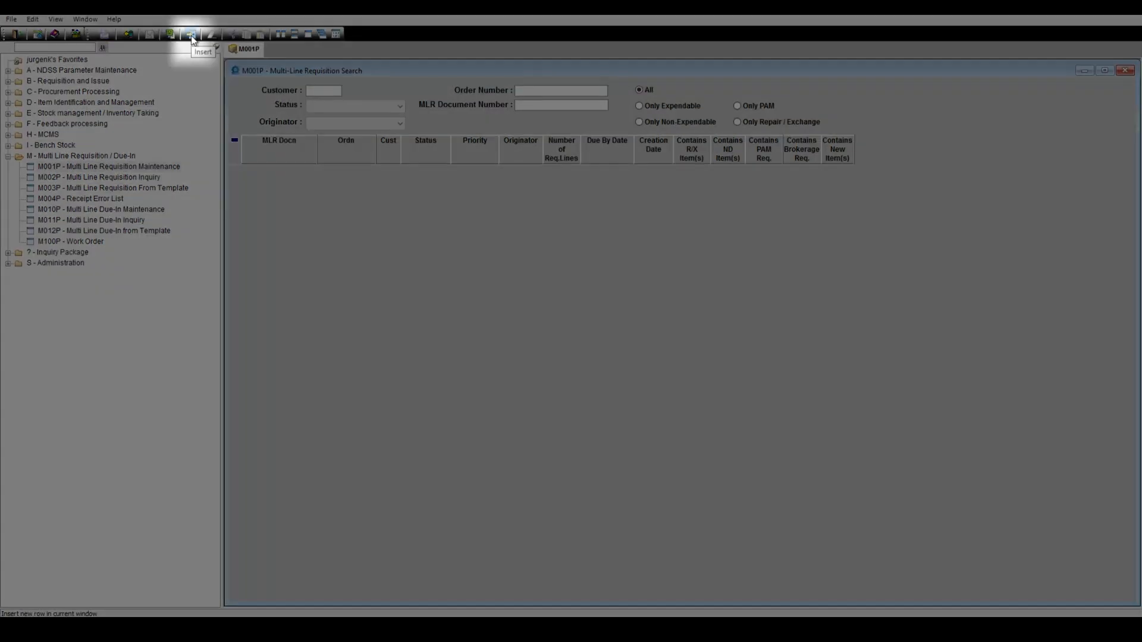
Step: Start a new multi-line requisition and pick the J4 Logistics Office as its customer
left_click(190, 34)
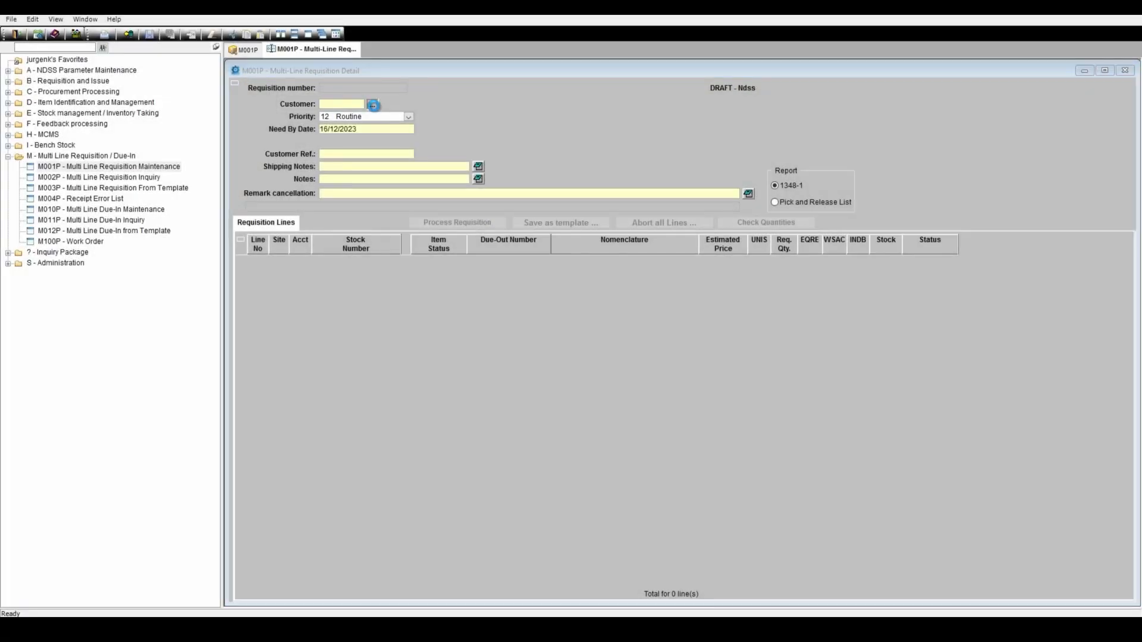
left_click(373, 106)
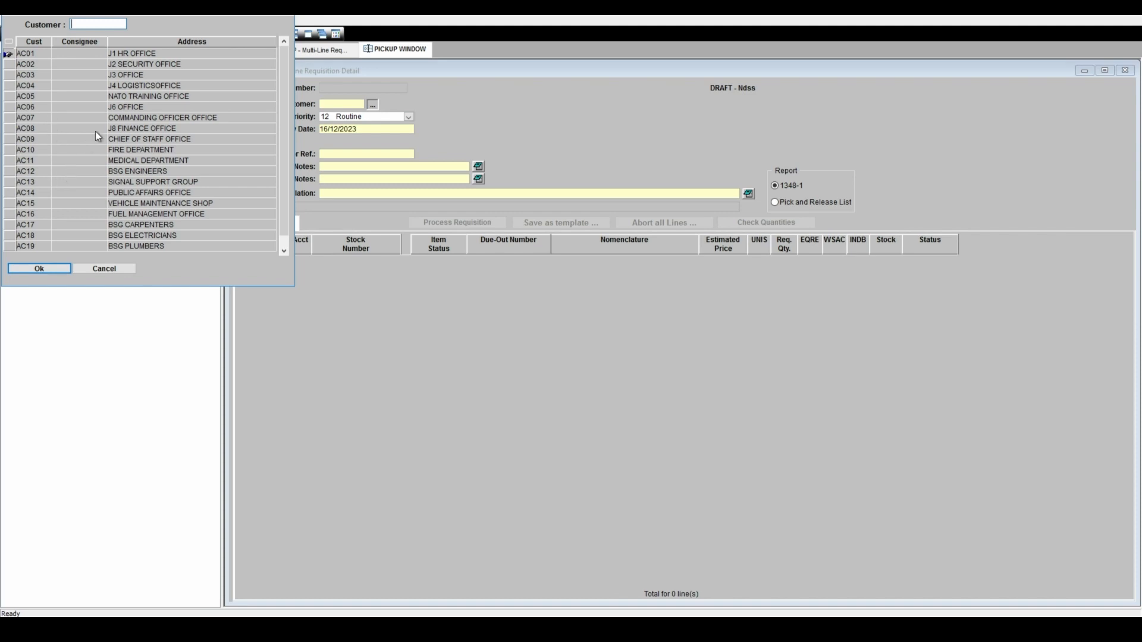
left_click(138, 85)
left_click(52, 265)
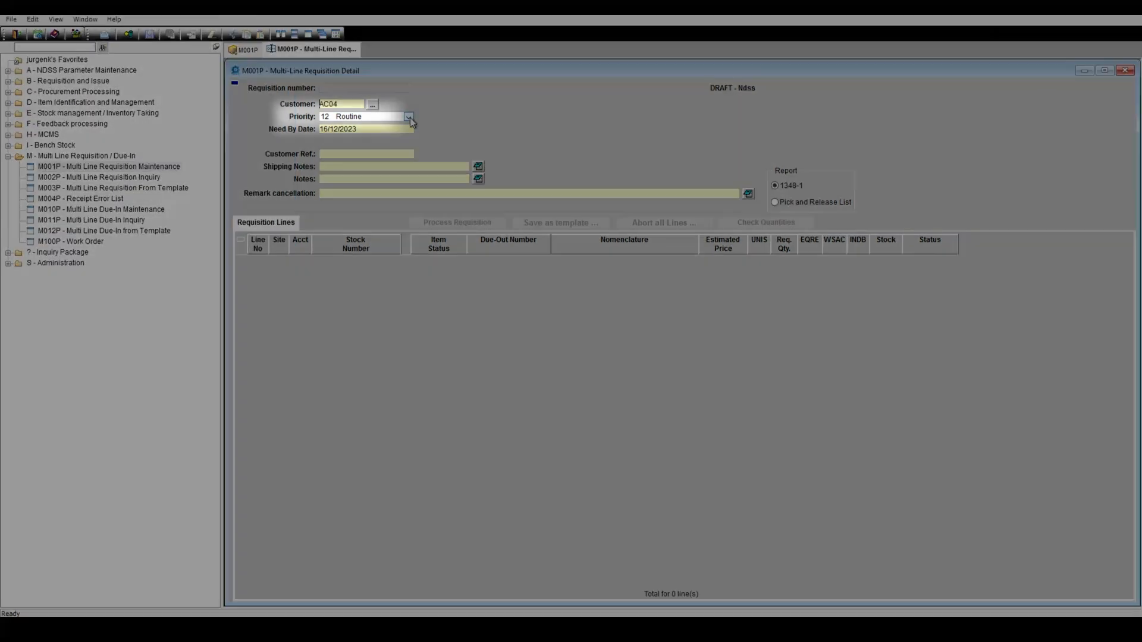
Step: Set the requisition's priority to 05 Urgent and fill in the customer reference number
left_click(409, 116)
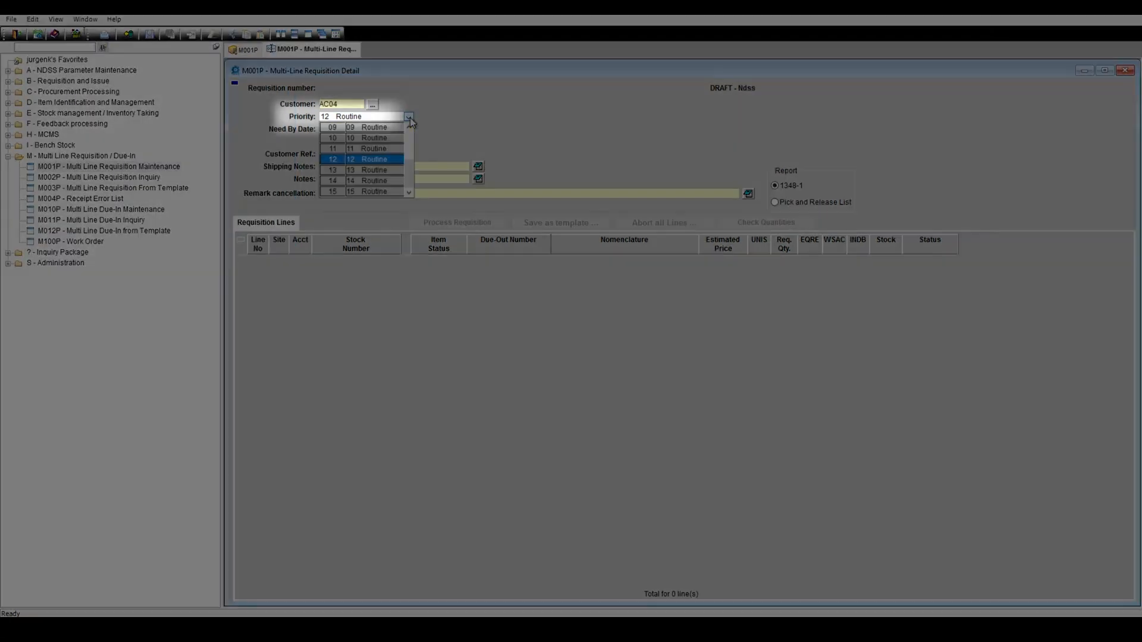
left_click_drag(408, 165, 407, 148)
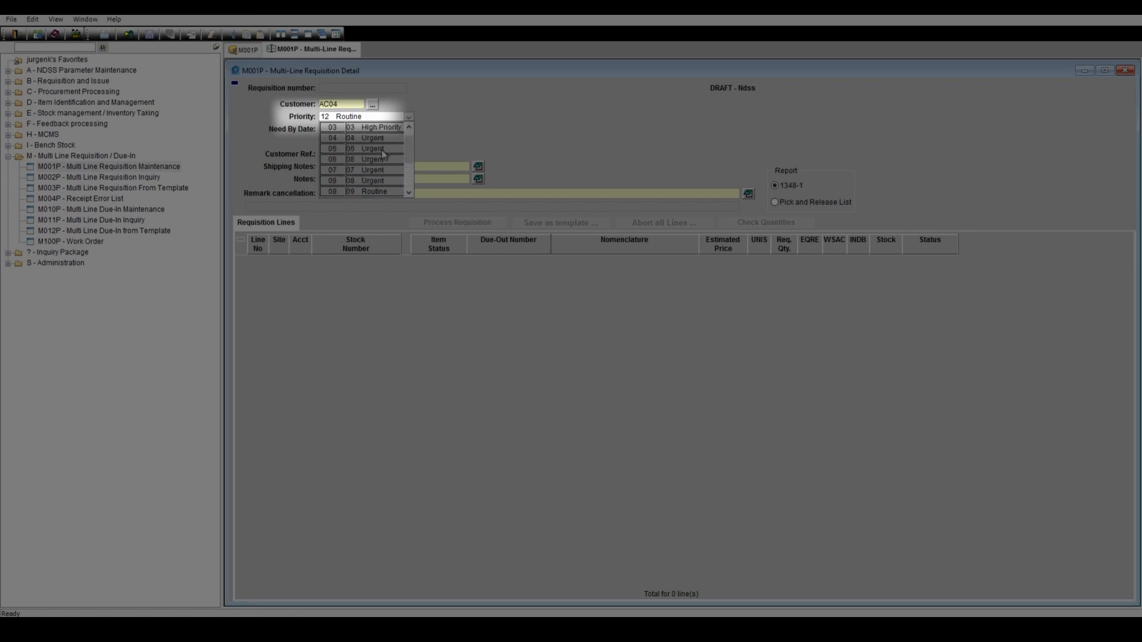
left_click(380, 149)
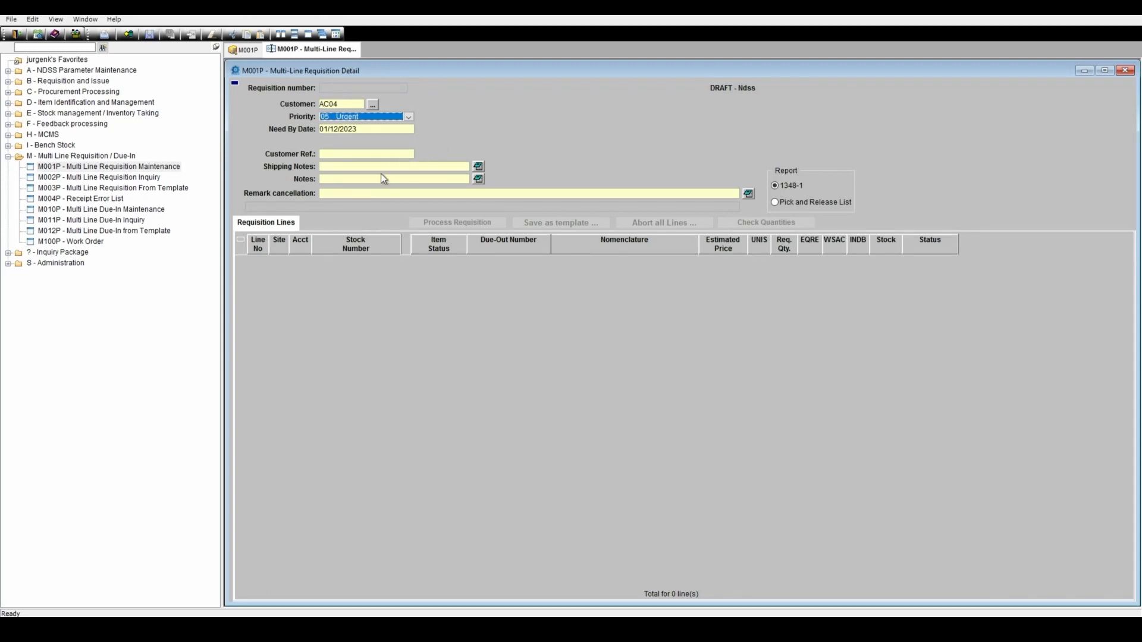
left_click(359, 156)
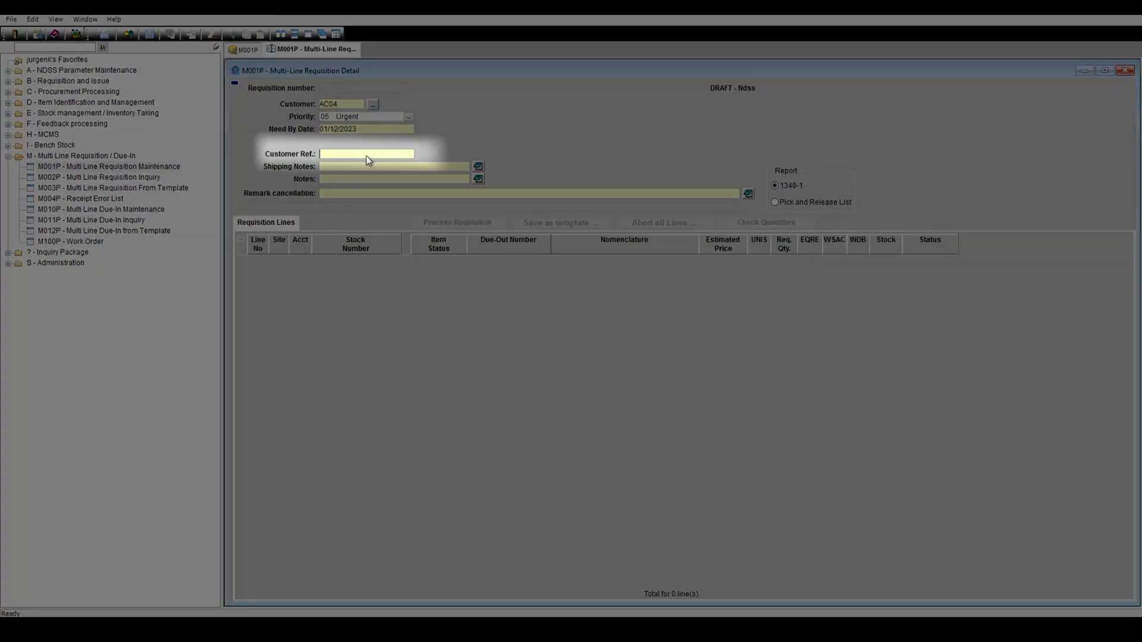
type("1001")
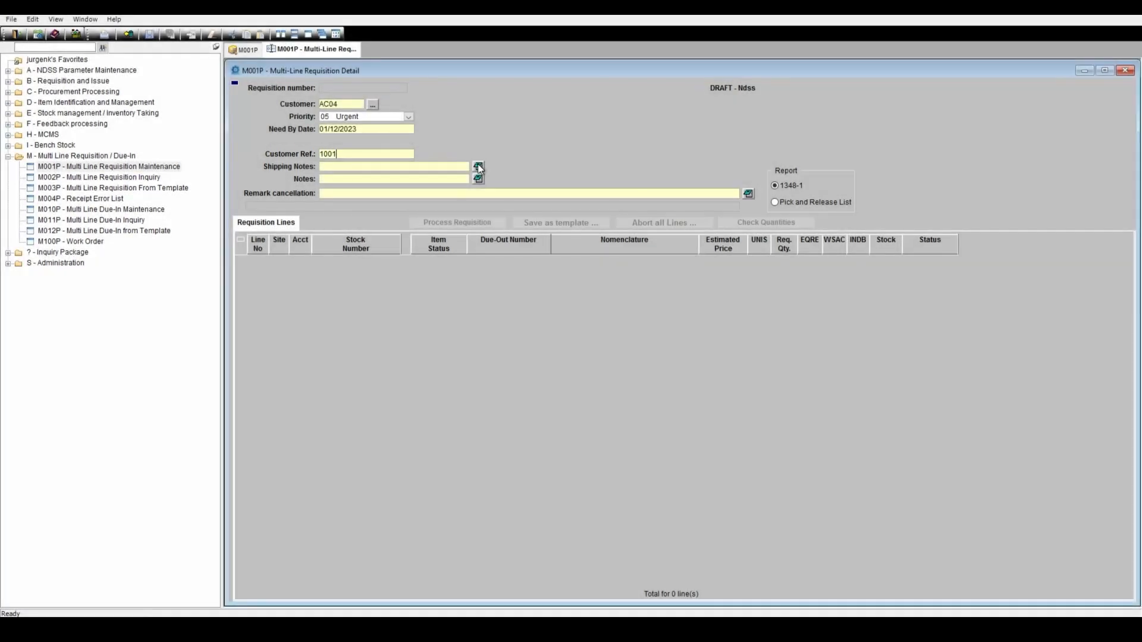
Step: Enter the shipping notes "Please send to exercise area in Belgium" in the text editor and accept them
left_click(479, 167)
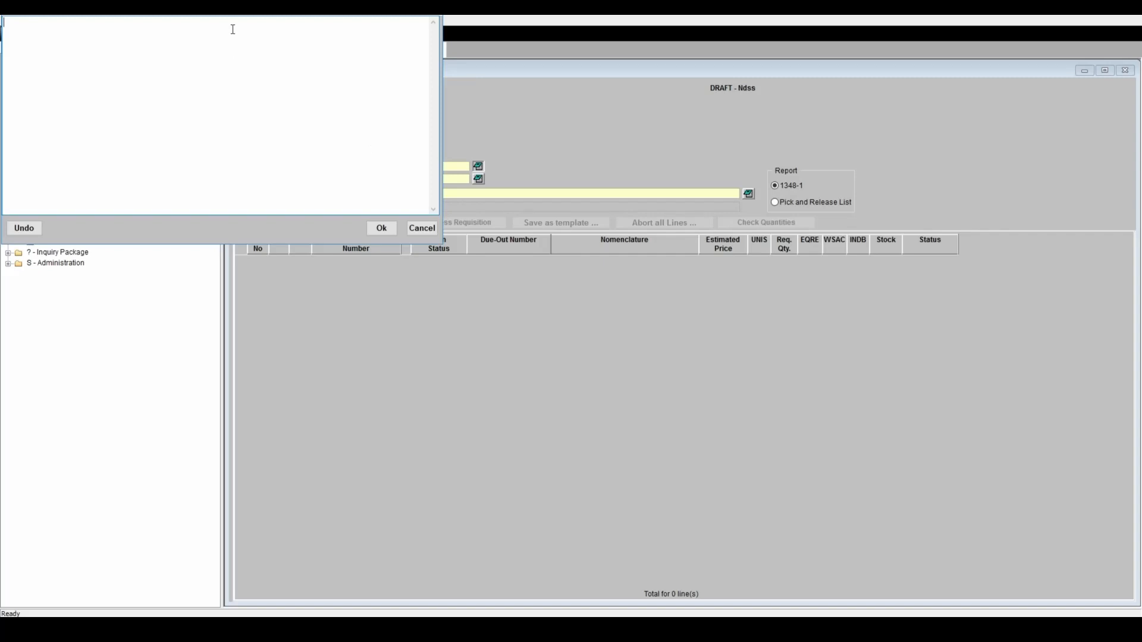
left_click_drag(291, 53, 527, 277)
type("P")
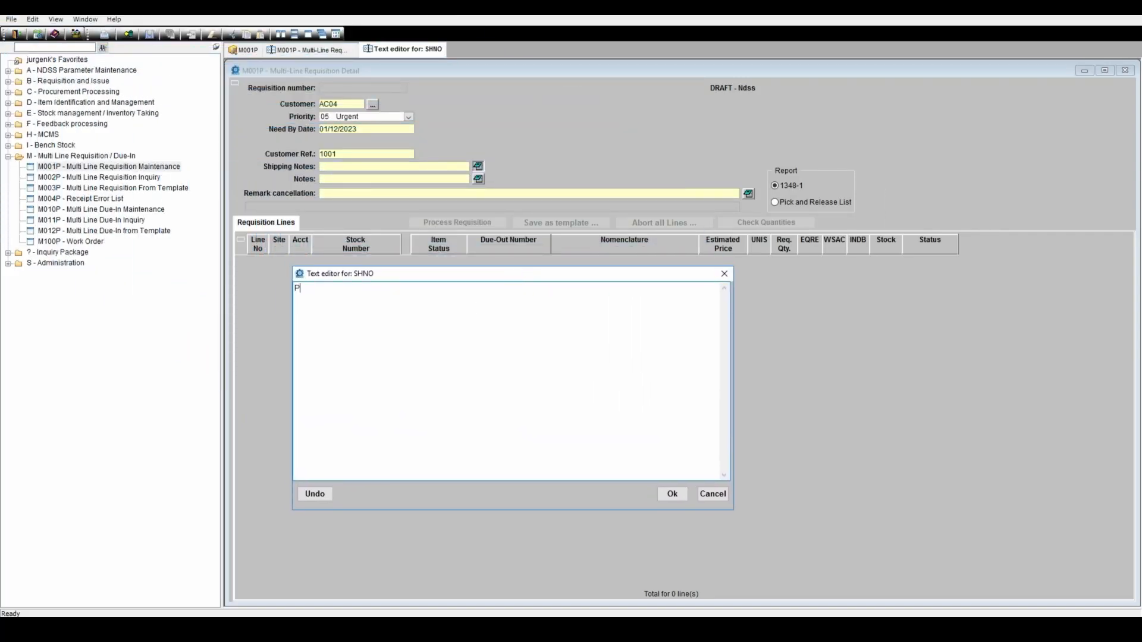
type("lease send to exercise area in Bel")
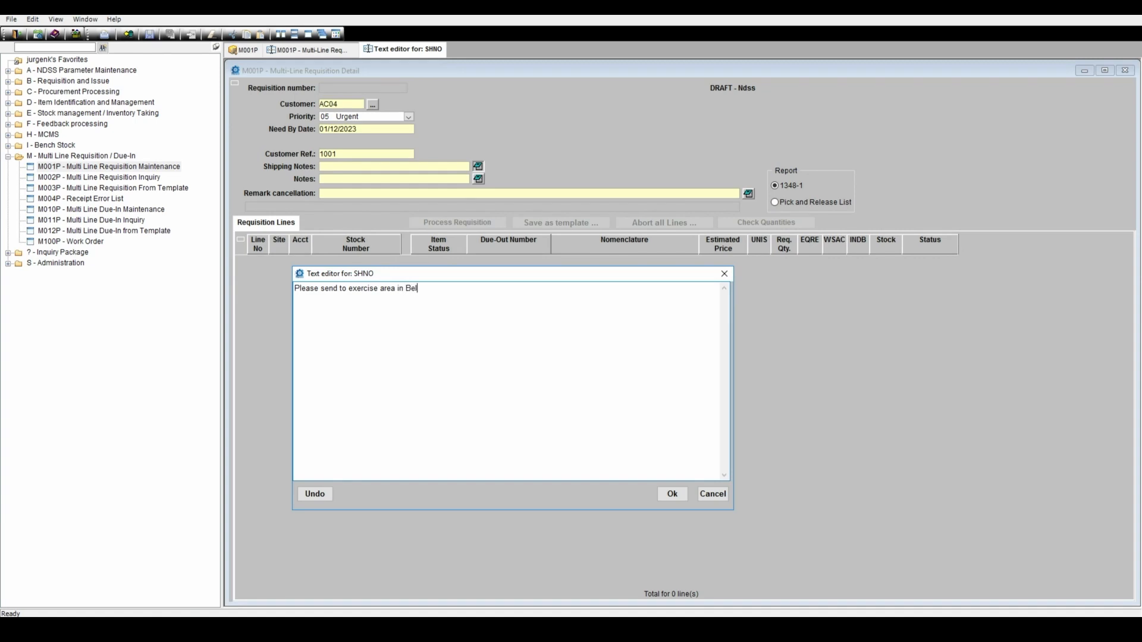
type("gium")
left_click(673, 494)
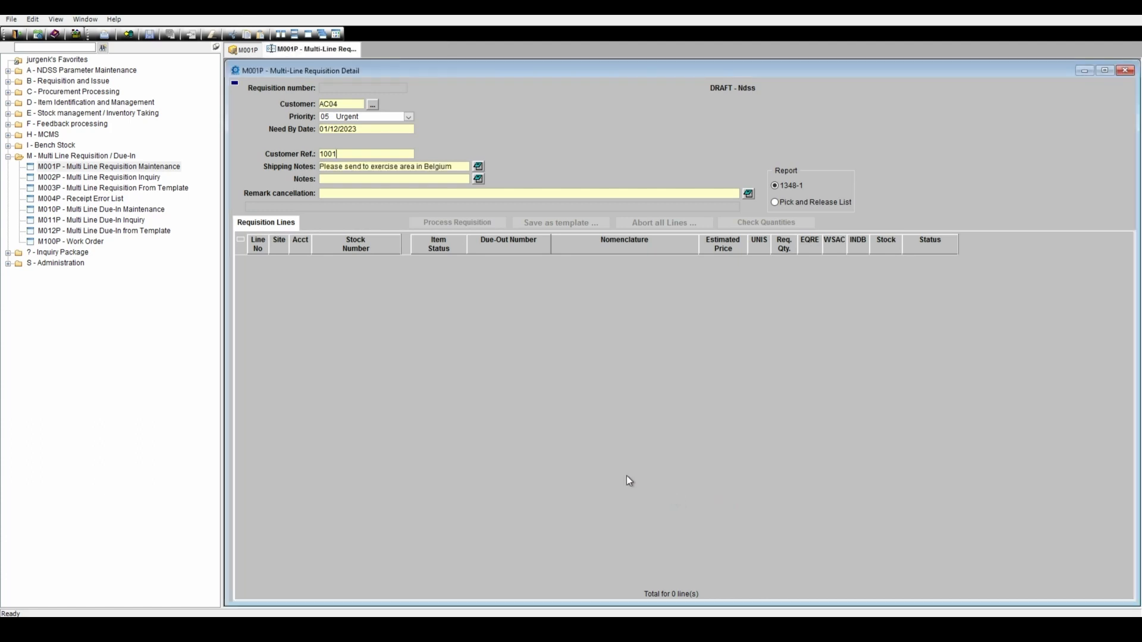
Step: Enter the notes "Requirement needed to build stationary stock at exercise location", and save and close the requisition
left_click(479, 180)
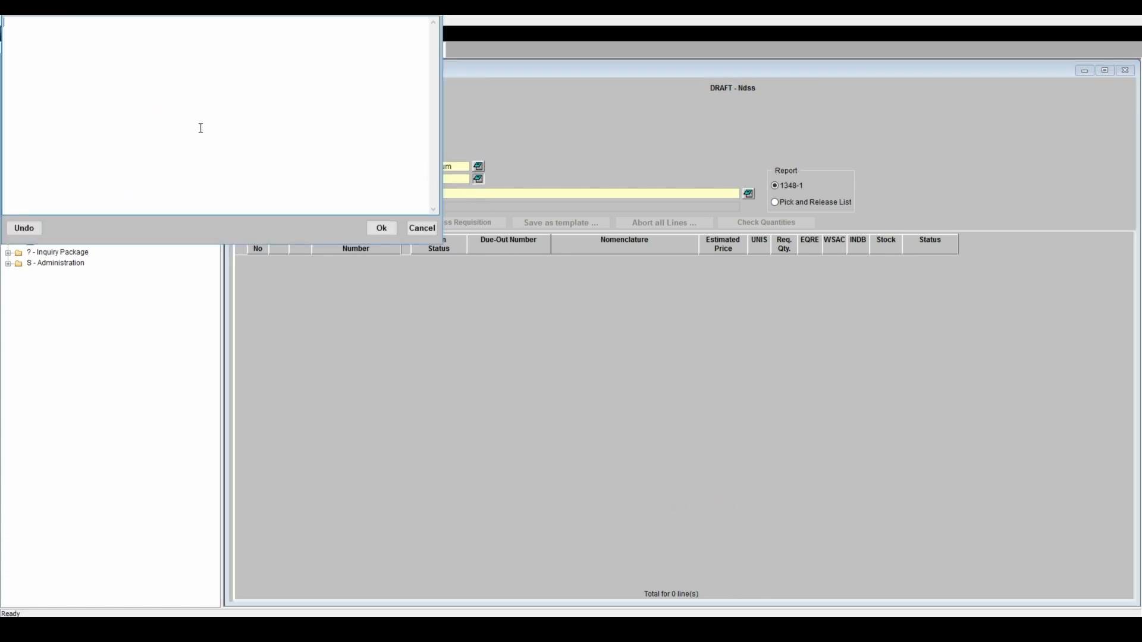
type("Requirement needed to build station")
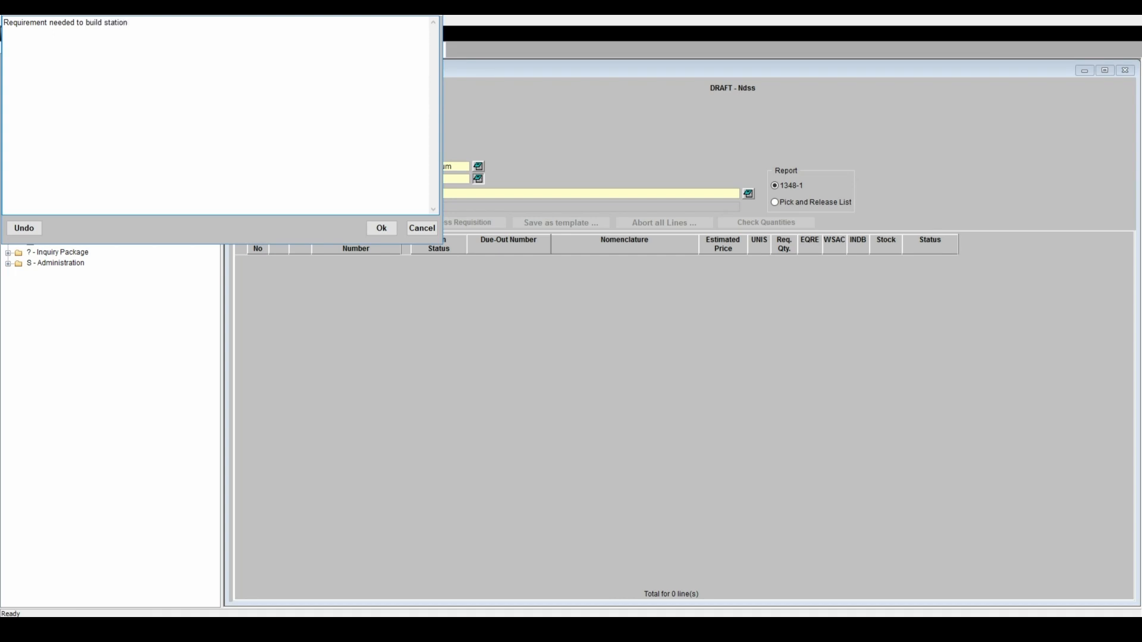
type("ary stock at exercise location")
left_click(381, 228)
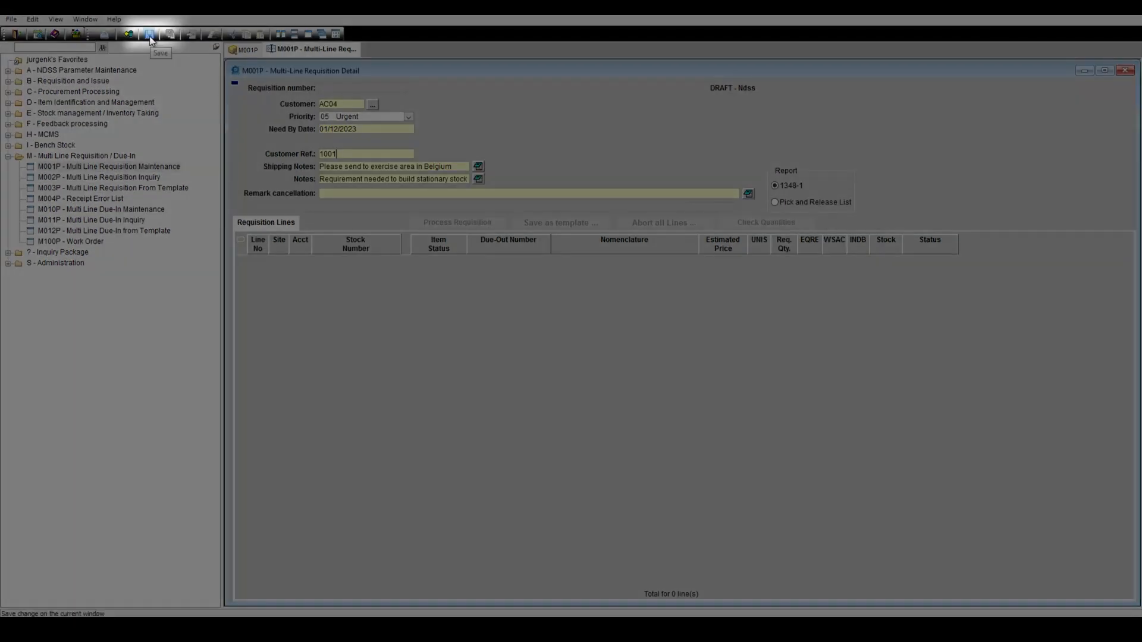
left_click(149, 35)
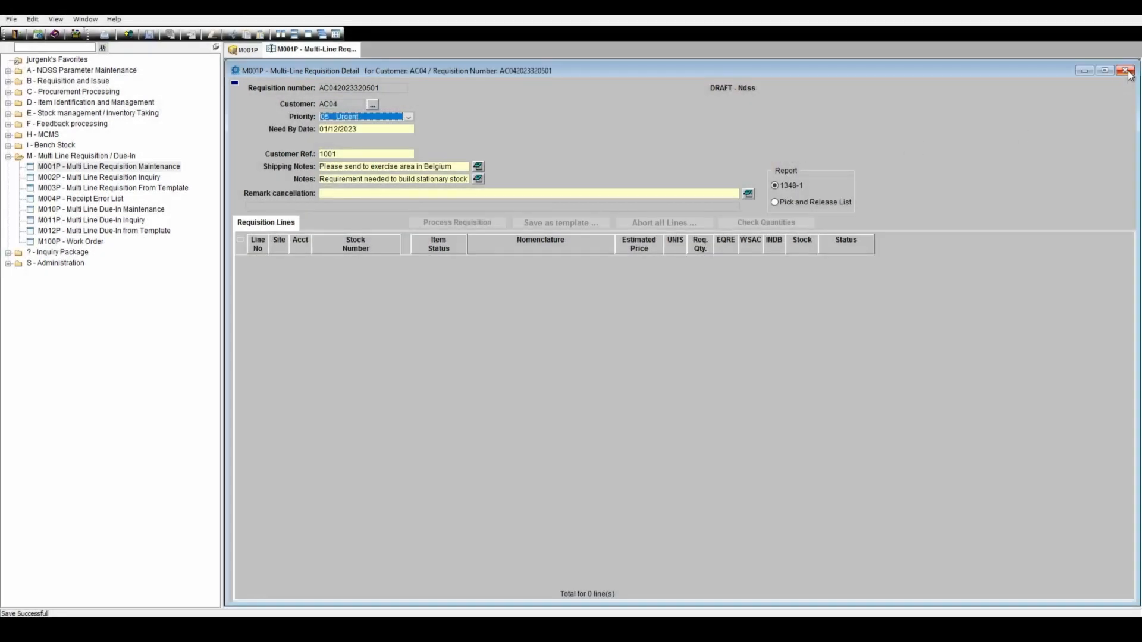
left_click(1125, 70)
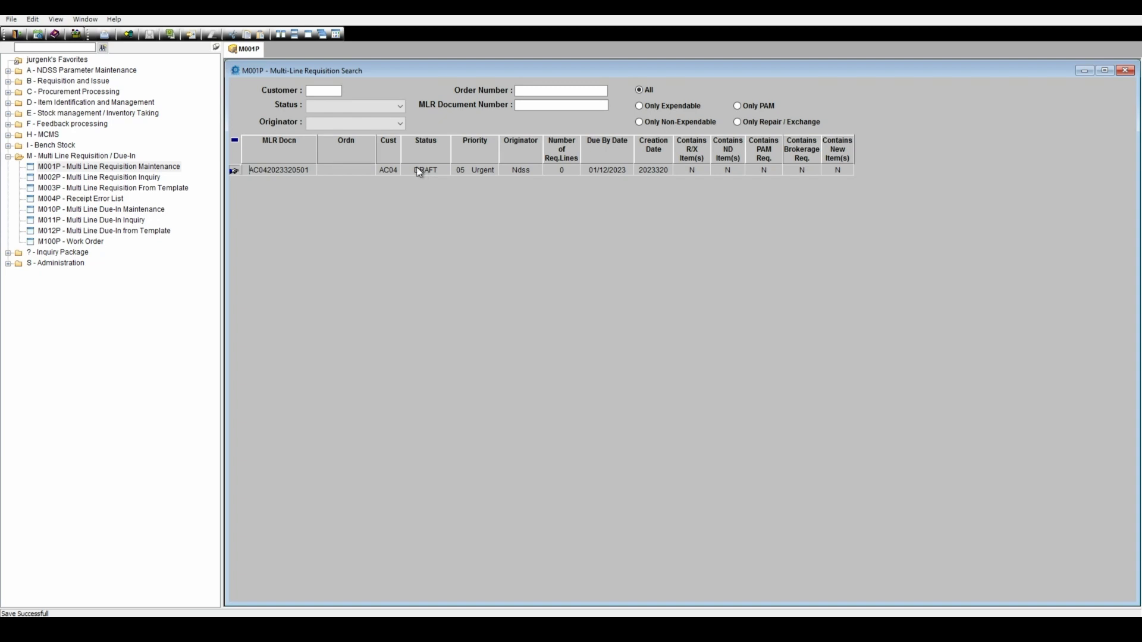
Step: Reopen the draft requisition, insert its first line and search the item list for stock number 7510%14
double_click(327, 170)
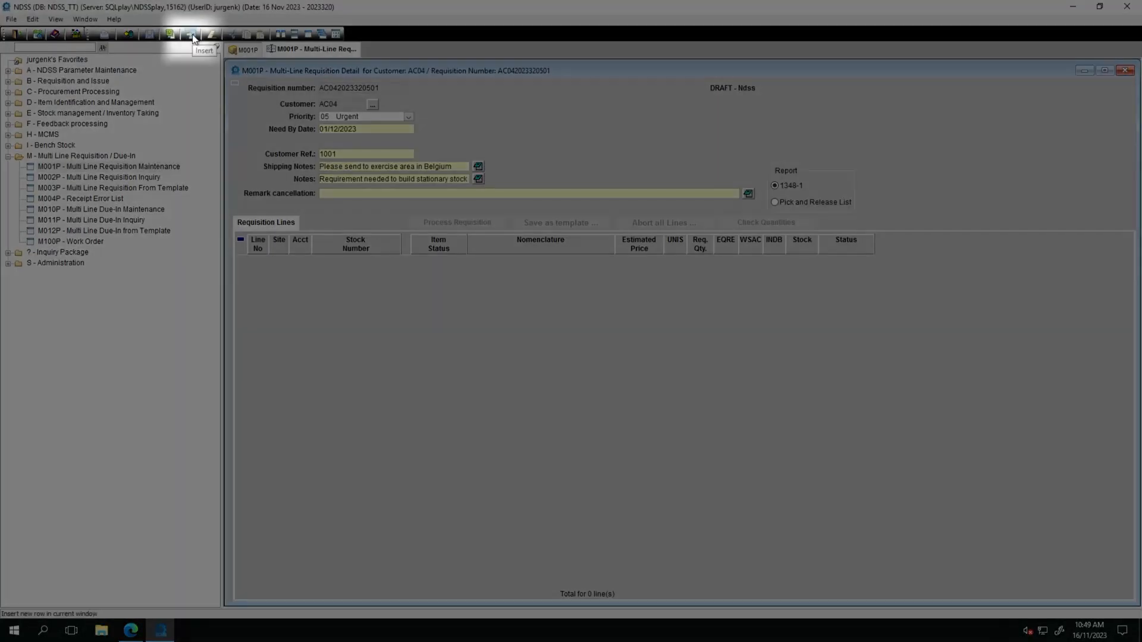
left_click(193, 37)
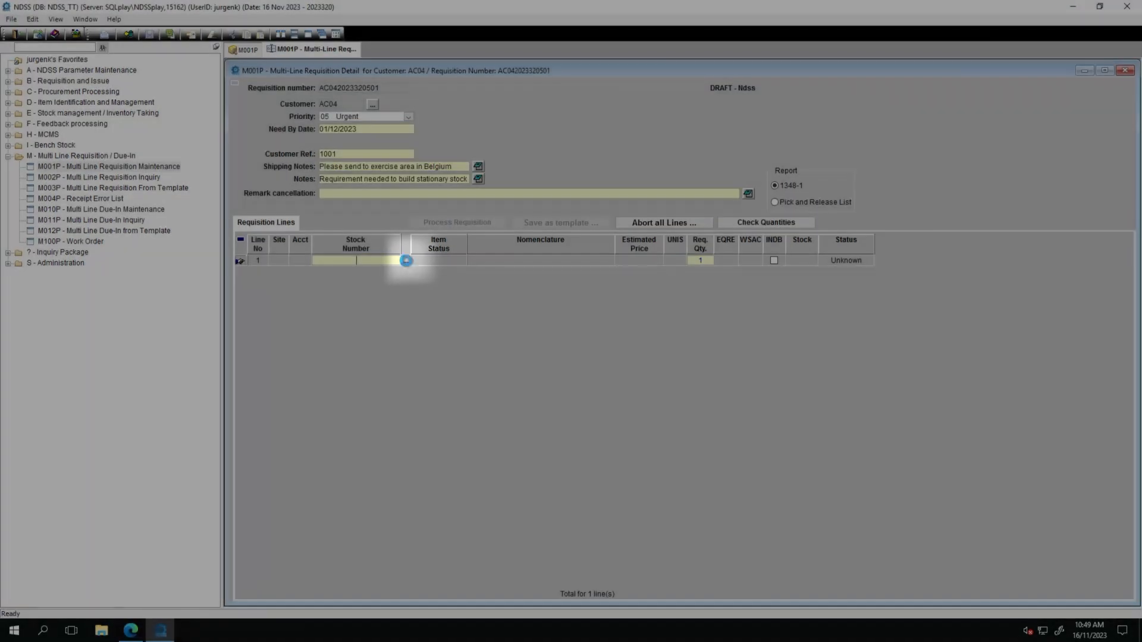
left_click(406, 261)
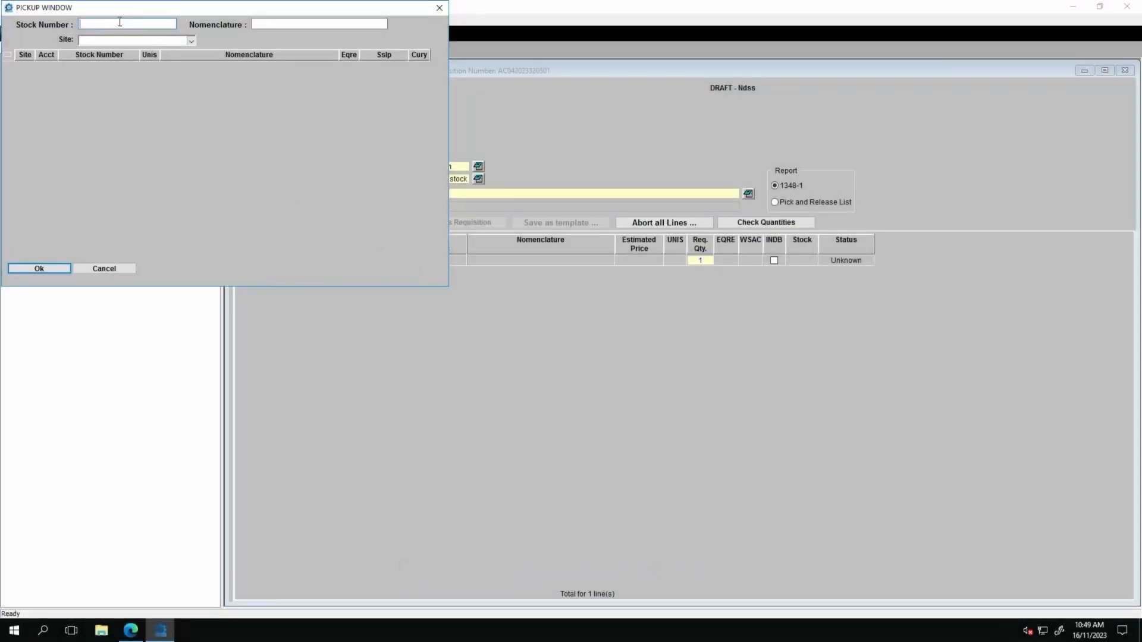
left_click(267, 23)
left_click(106, 22)
type("7510%")
type("14")
right_click(154, 83)
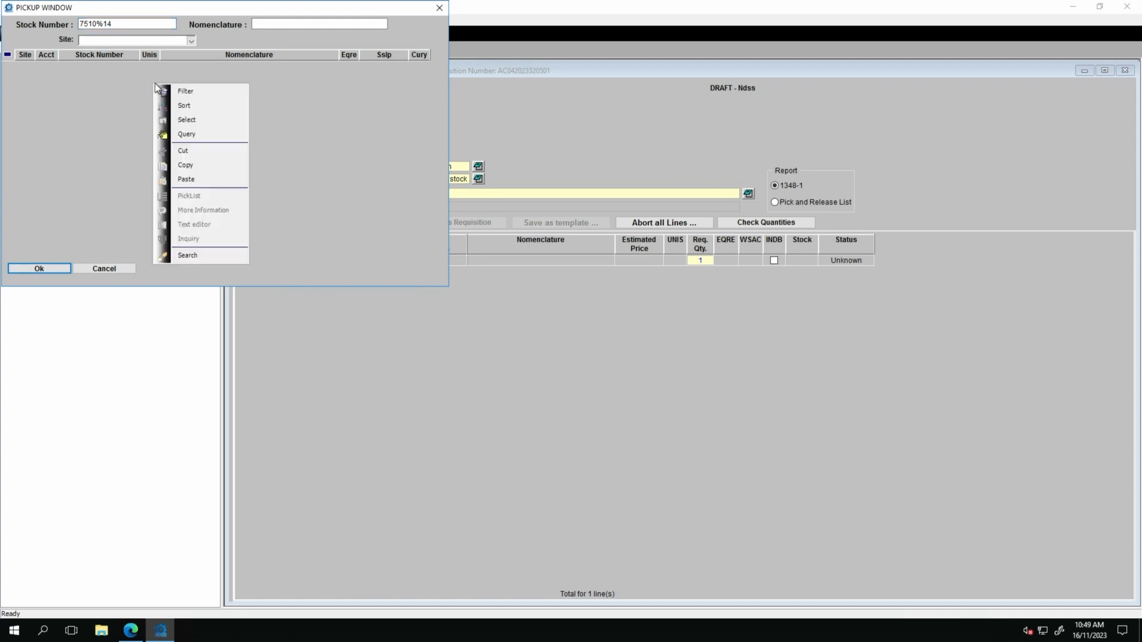
left_click(191, 255)
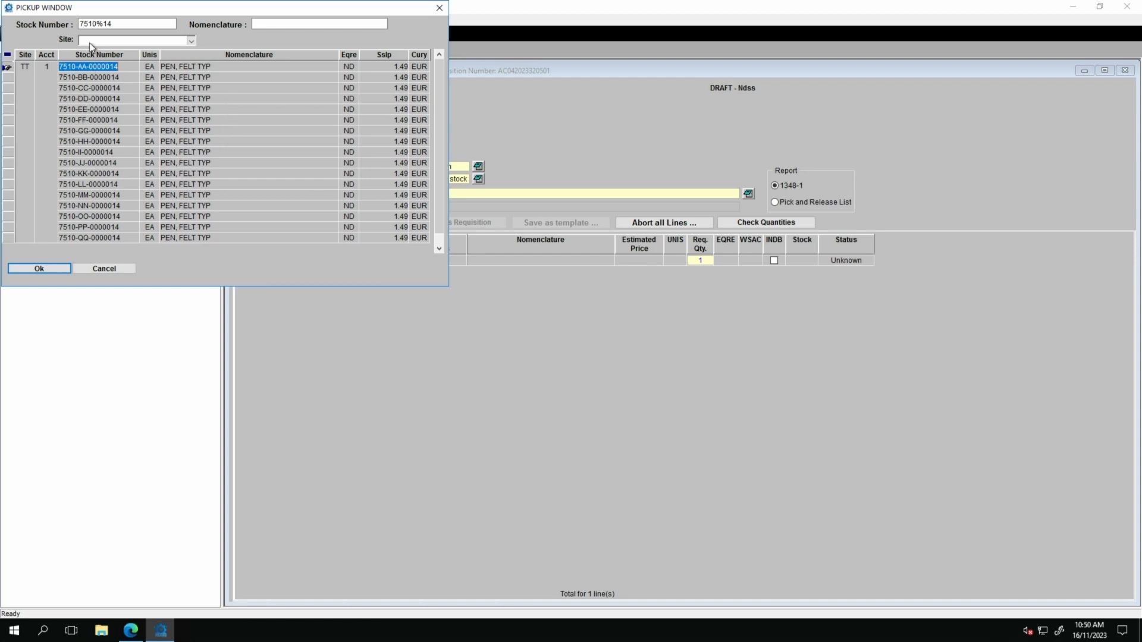
Step: Narrow the stock number search to 7510%tt%14 and select the felt pen 7510-TT-0000014 for line 1
left_click(97, 23)
left_click(102, 23)
type("tt%")
key("Return")
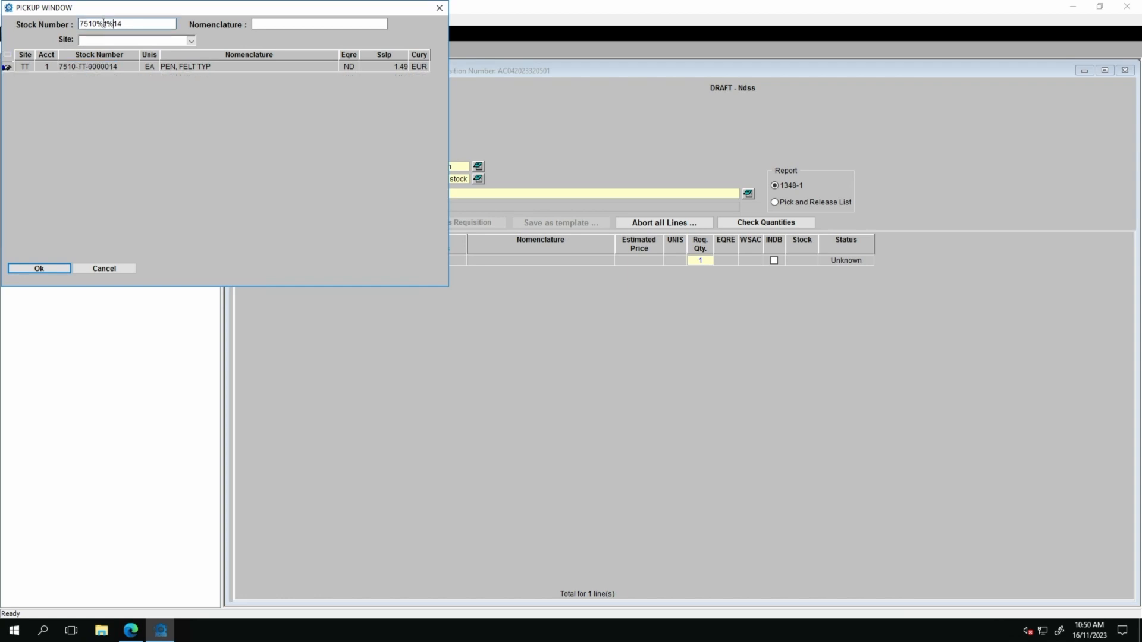
left_click(115, 69)
left_click(44, 268)
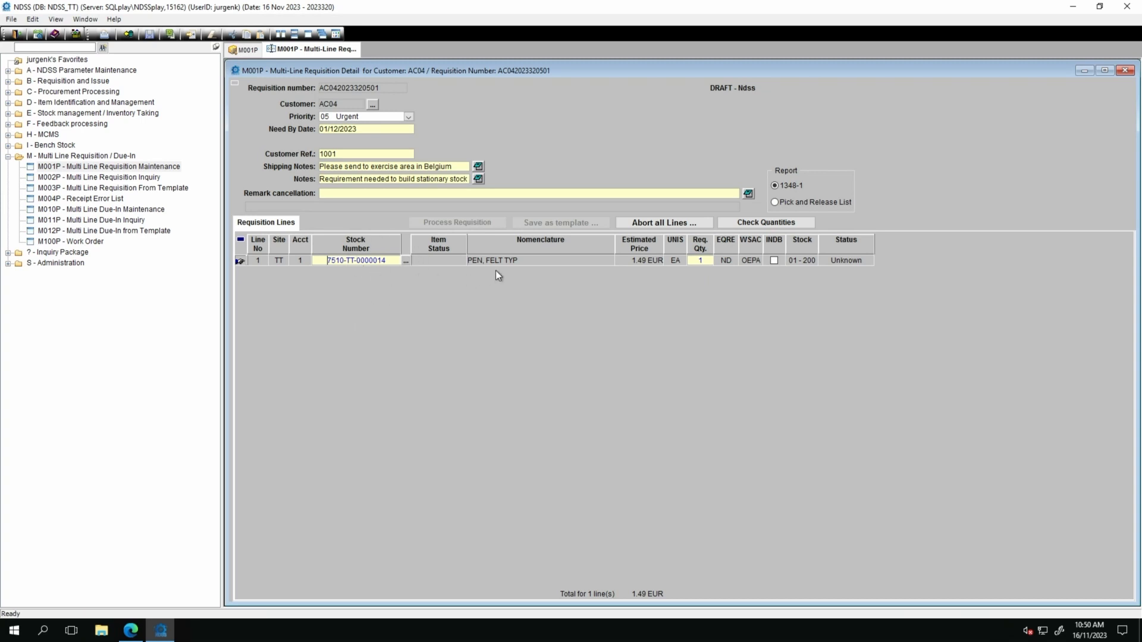
Step: Set the felt pen line's requested quantity to 10, and save and close the requisition
left_click(711, 261)
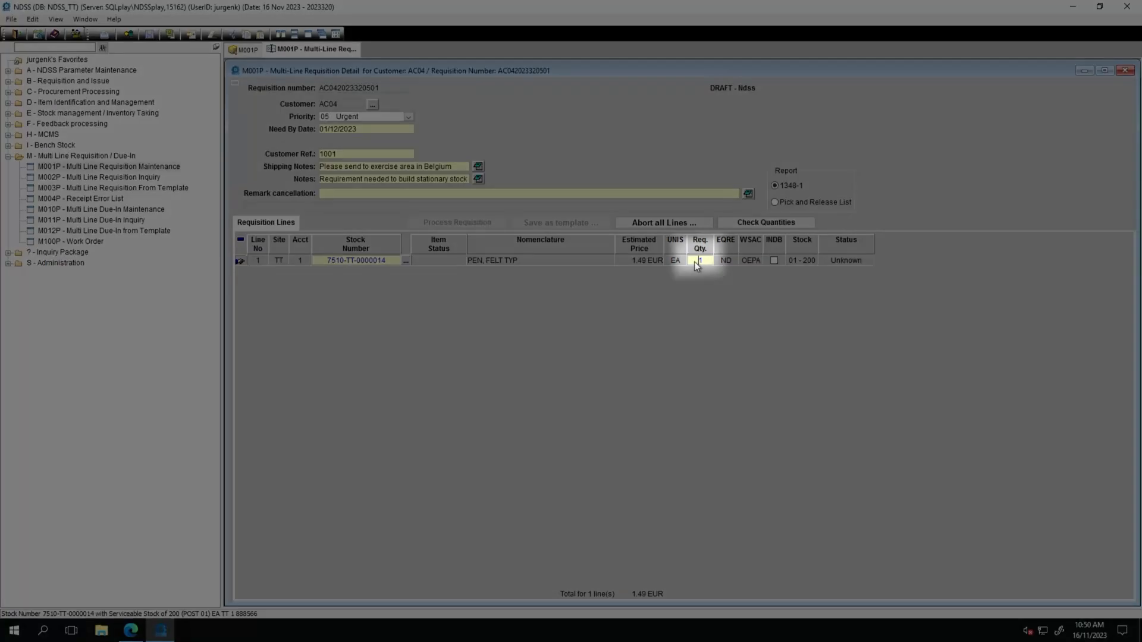
double_click(696, 261)
type("10")
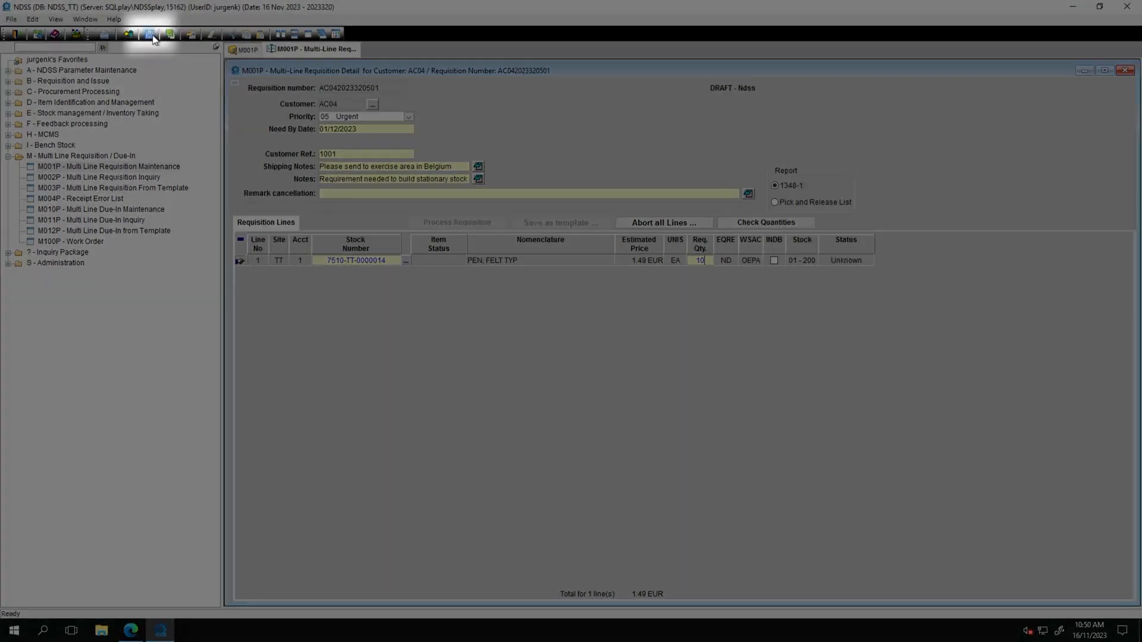
left_click(150, 34)
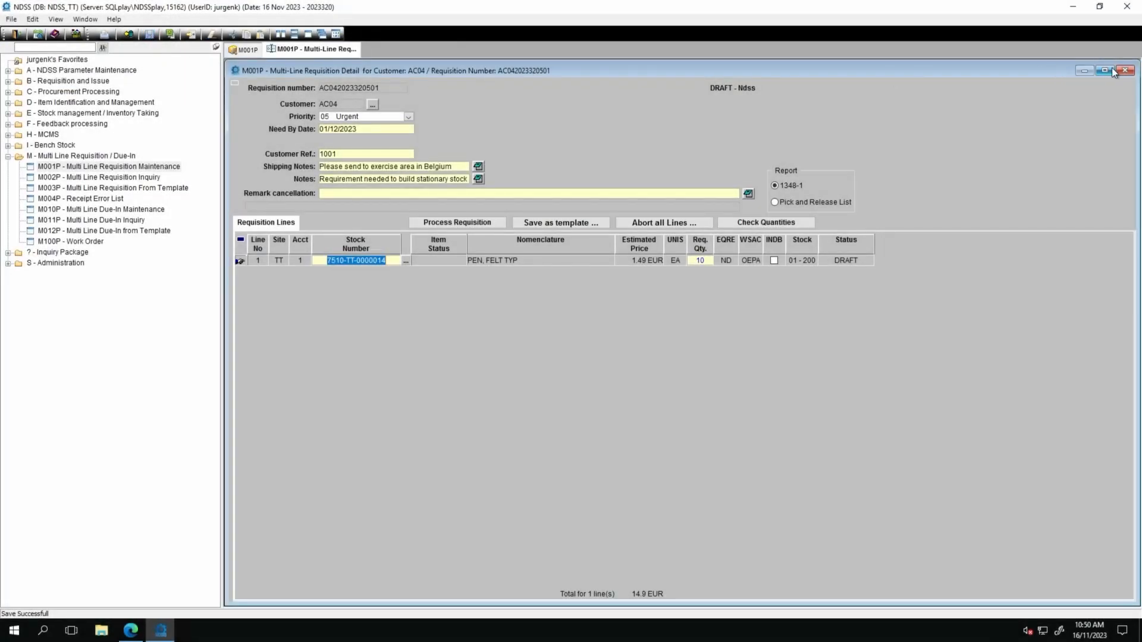
left_click(1118, 70)
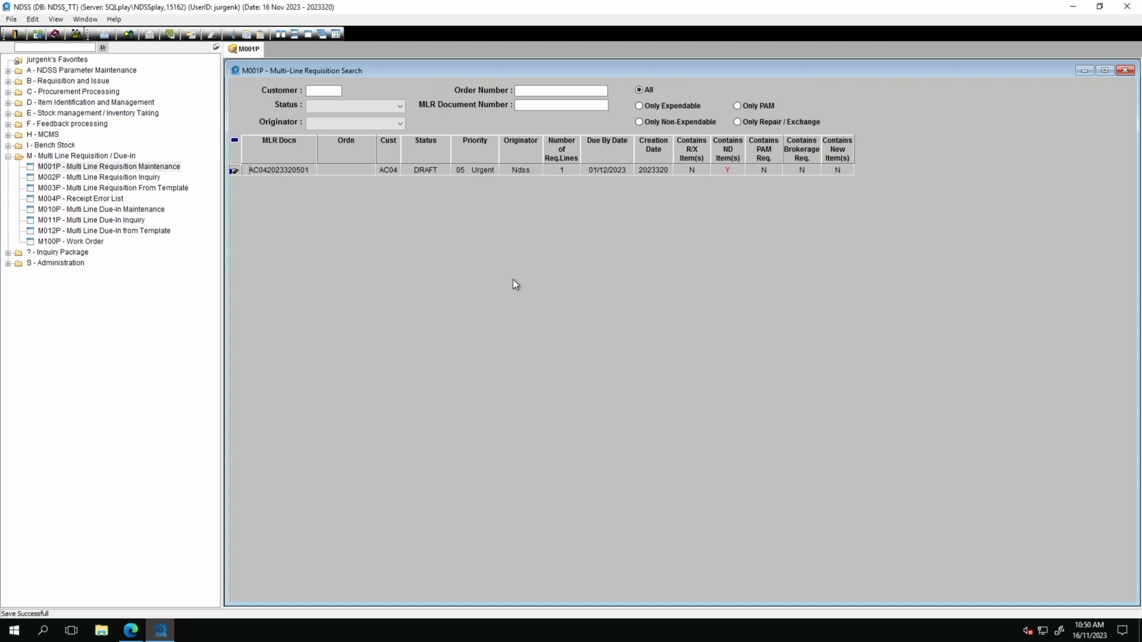
Step: Reopen the draft requisition, insert a second line and search the item list for stock number 7520-tt%14
double_click(337, 169)
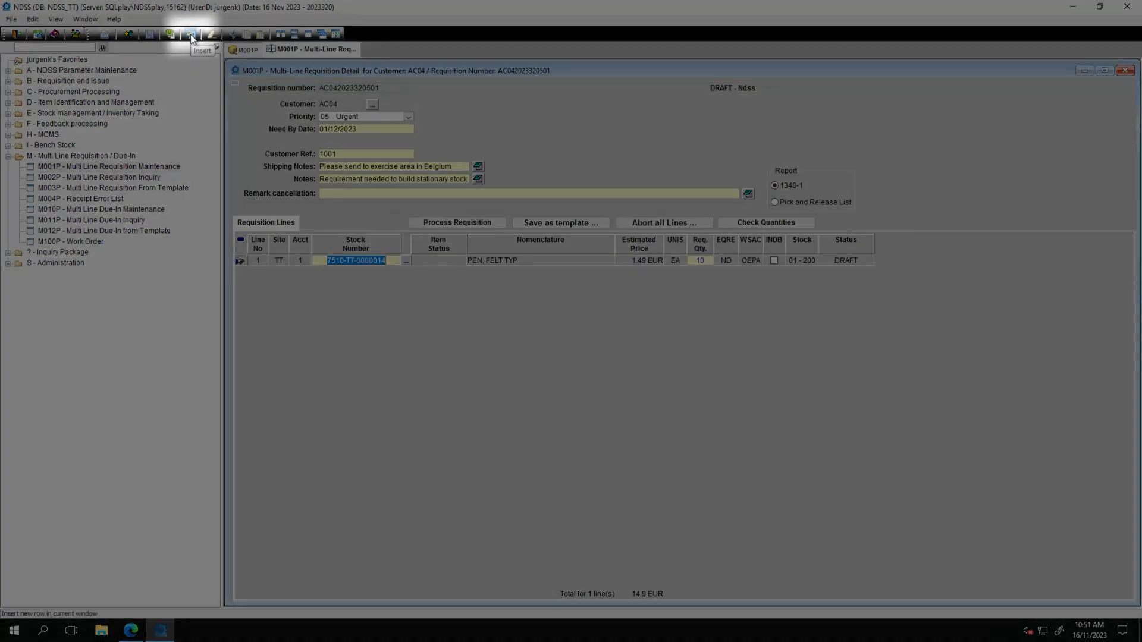
left_click(190, 34)
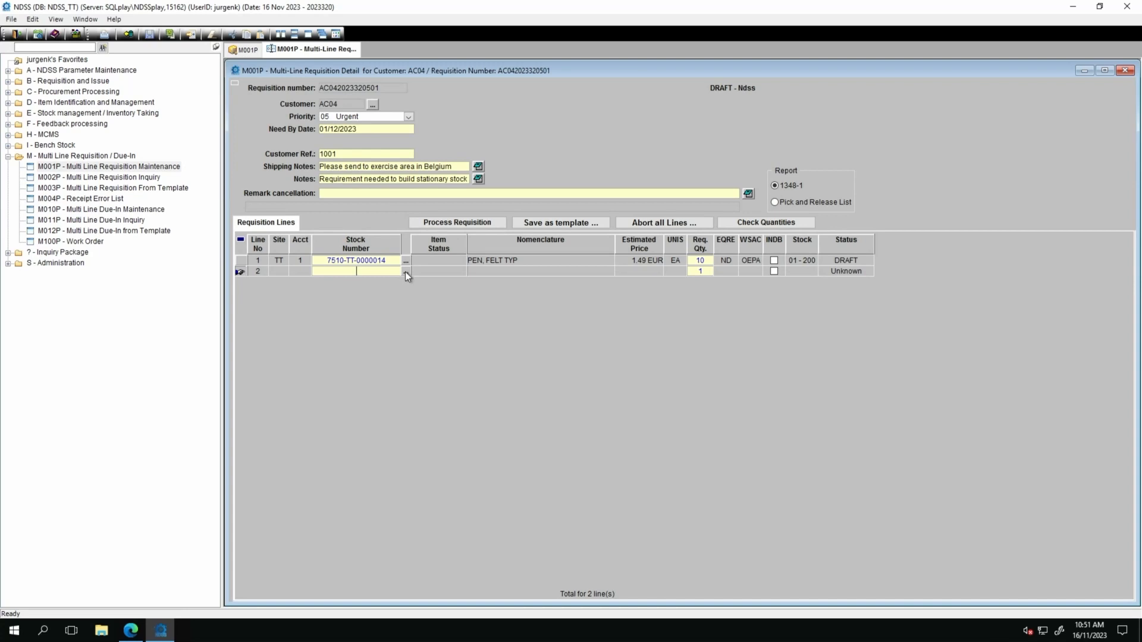
left_click(405, 271)
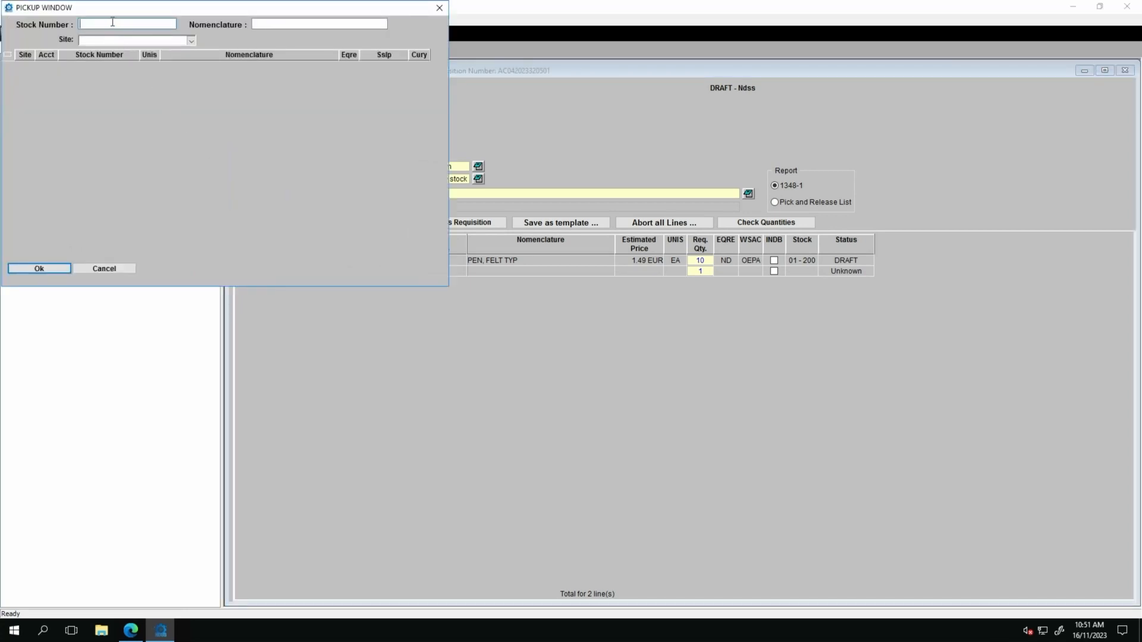
type("7520-tt%14")
right_click(154, 107)
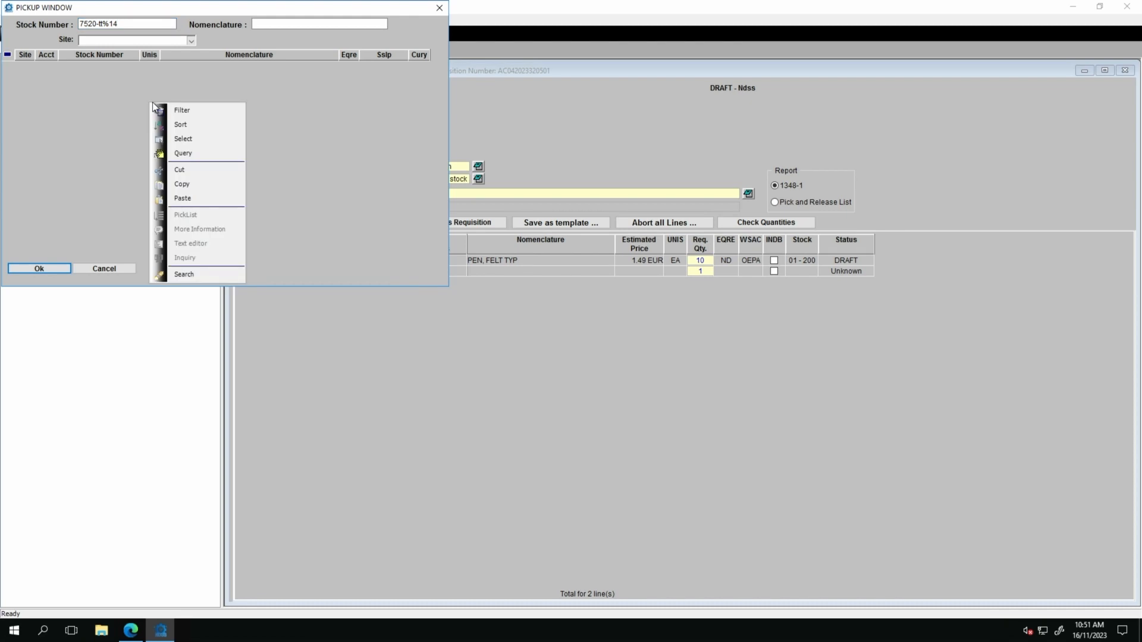
left_click(177, 276)
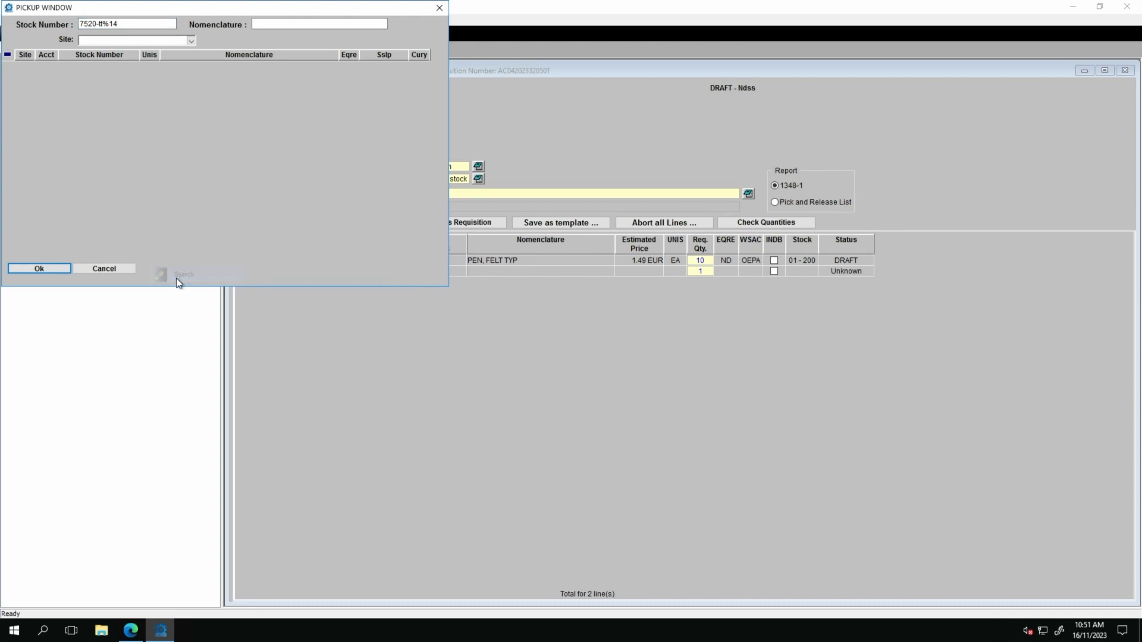
Step: Broaden the stock number search to 7520-tt%, assign the blue whiteboard pen 7520-TT-0000024 to line 2, and set its requested quantity to 20
left_click(128, 22)
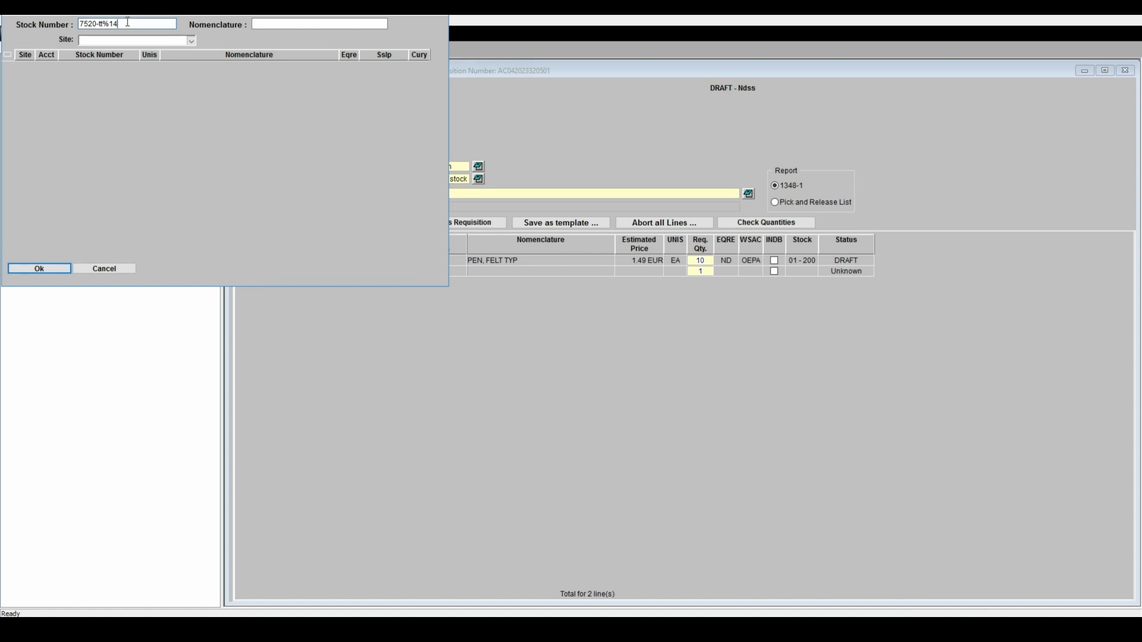
key("BackSpace")
key("BackSpace")
key("Return")
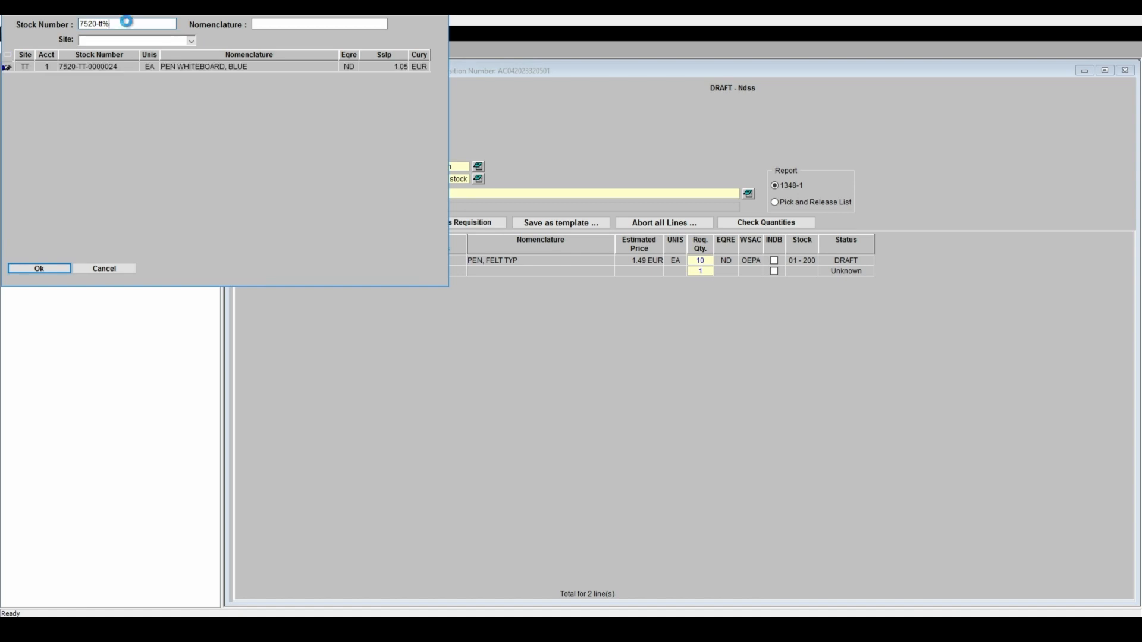
double_click(134, 69)
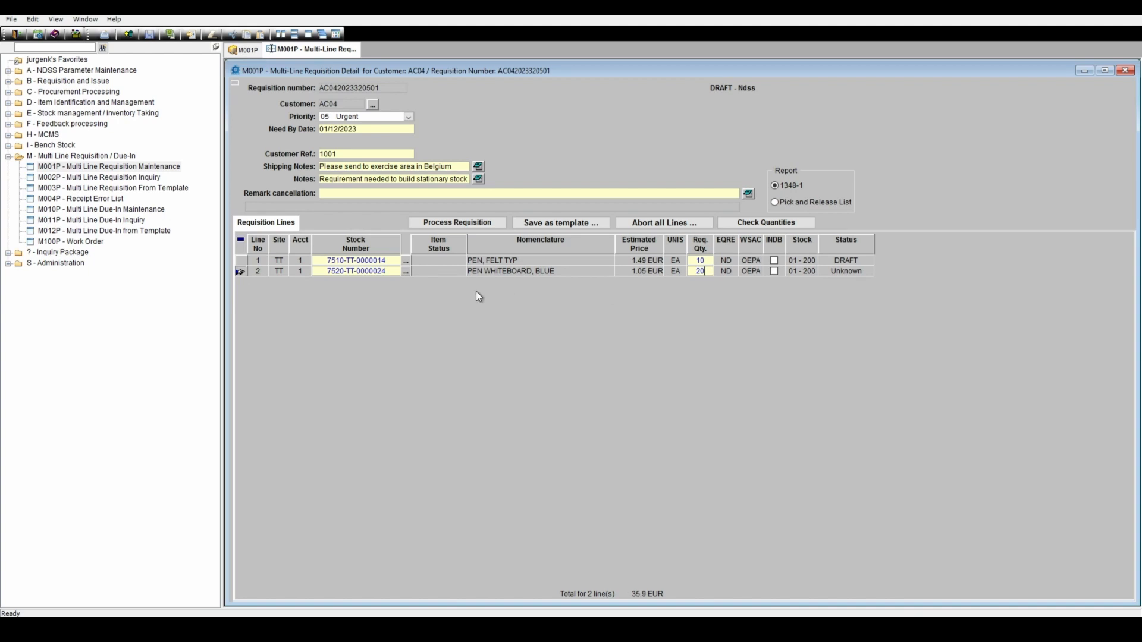
Step: Add a third line using the stock number search 7530-tt%, pick paper DIN A4 7530-TT-0000015 with quantity 10, and save the requisition
left_click(191, 35)
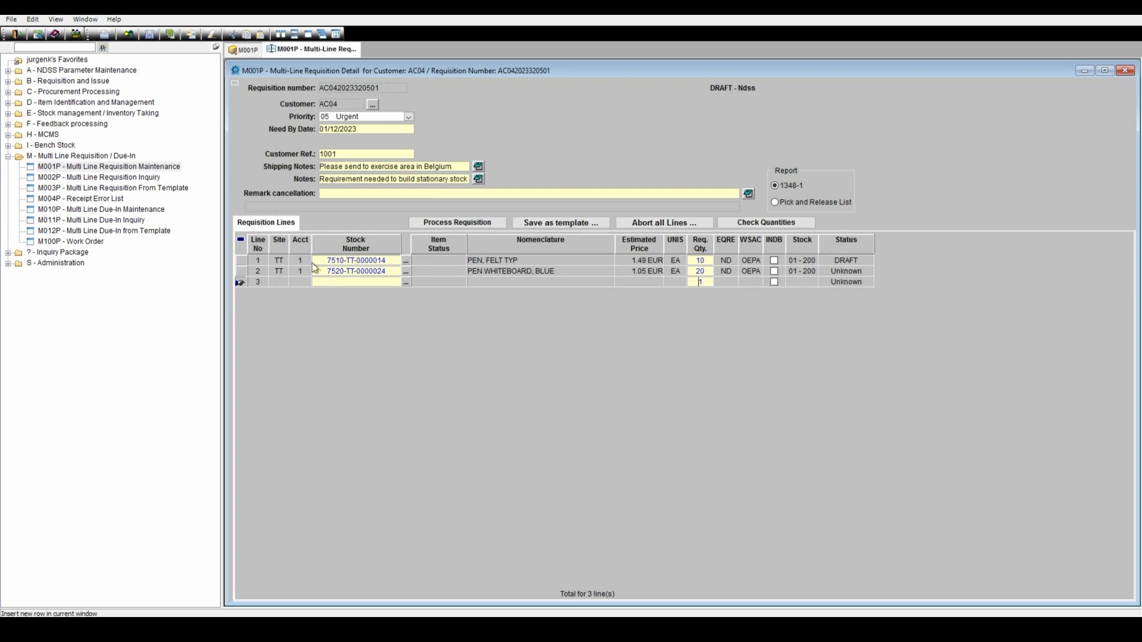
left_click(403, 282)
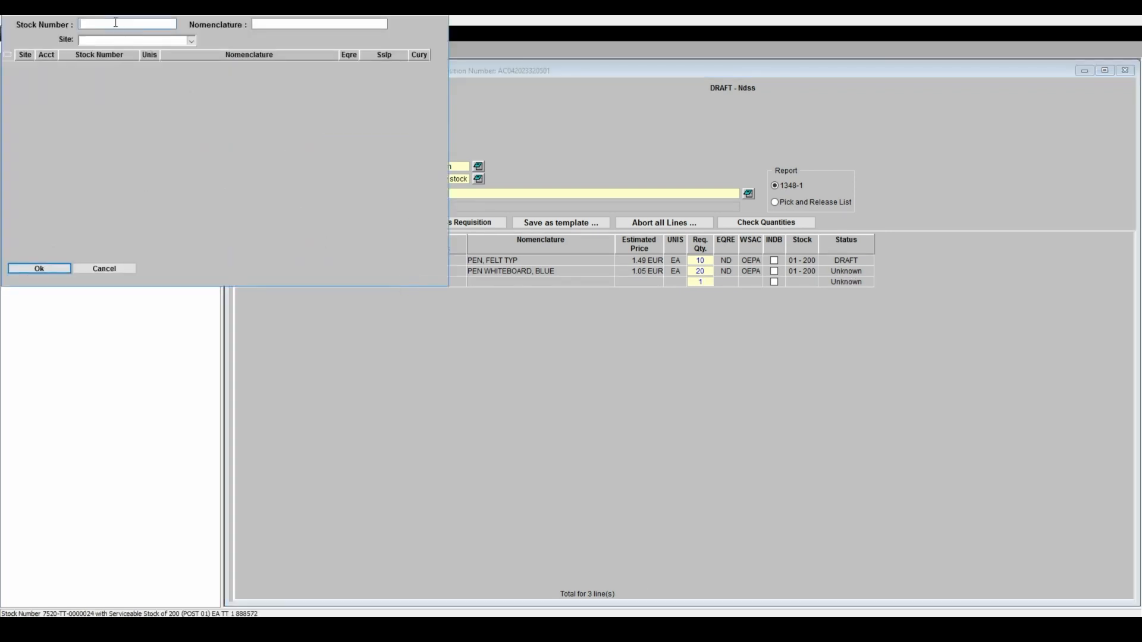
type("7530-tt%")
key("Return")
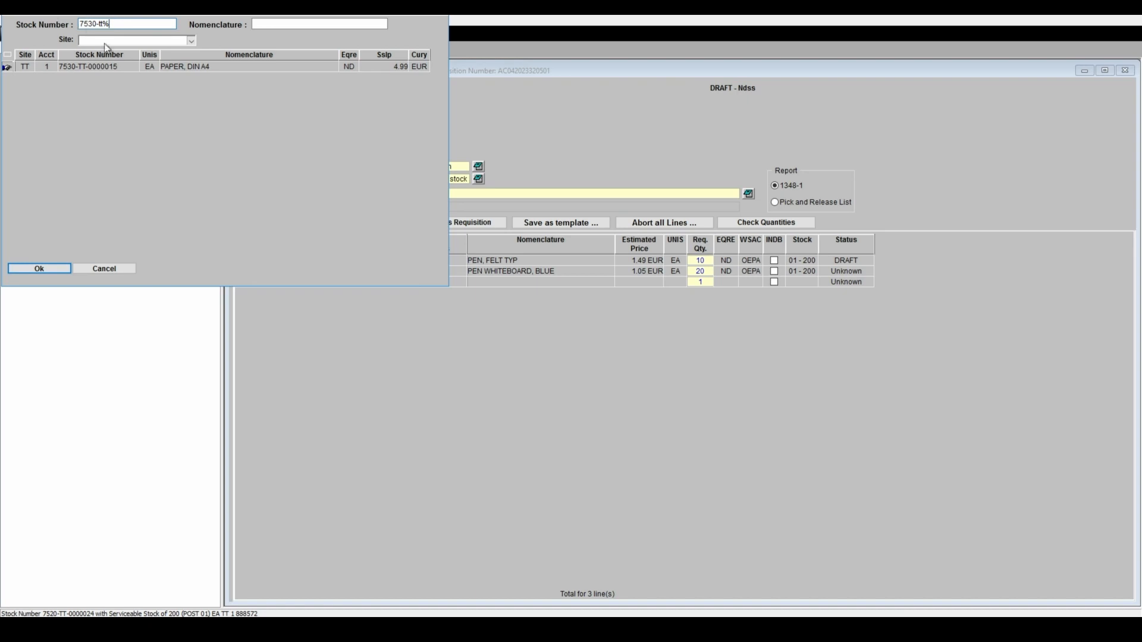
left_click(125, 66)
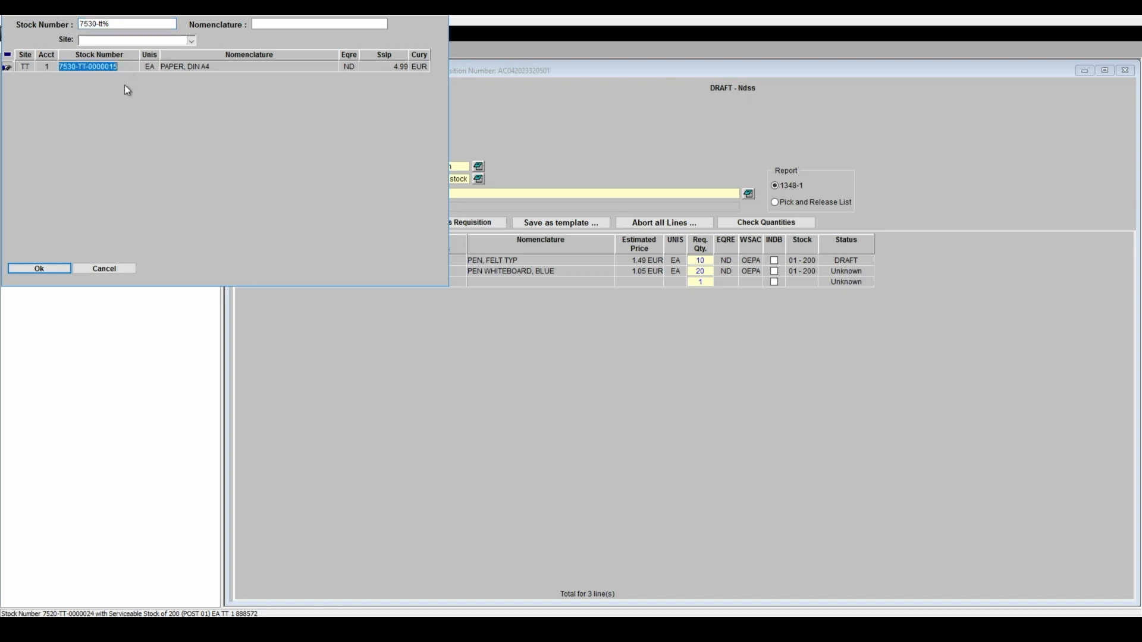
left_click(43, 268)
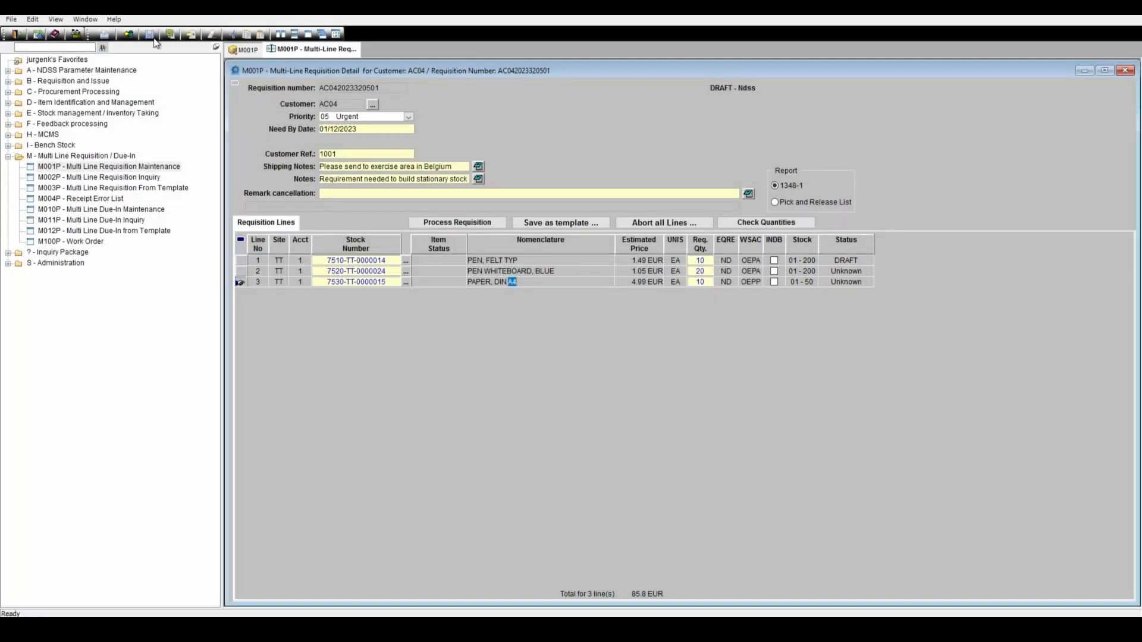
left_click(150, 34)
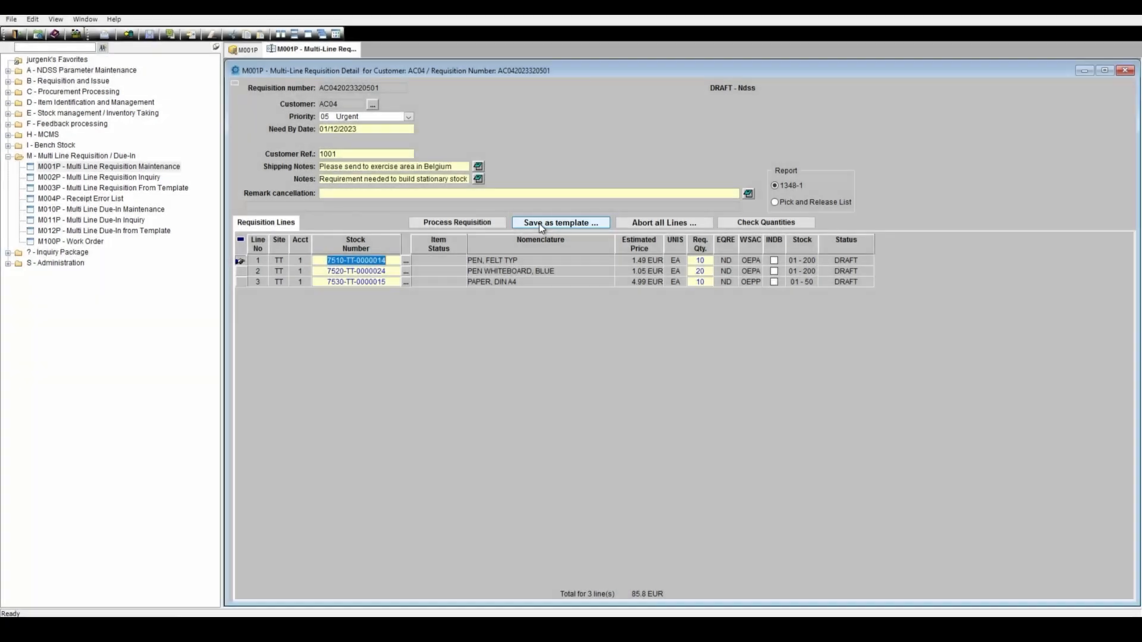
Step: Save the requisition as a template named "Office supplies Exercises"
left_click(538, 223)
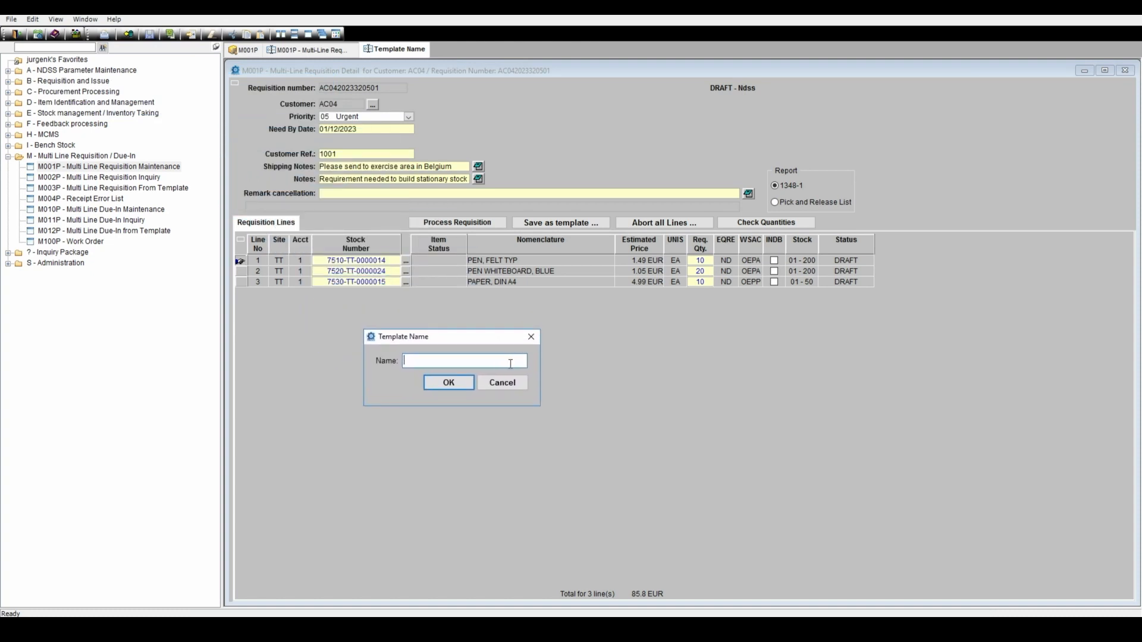
type("Office supplies Exercises")
left_click(461, 387)
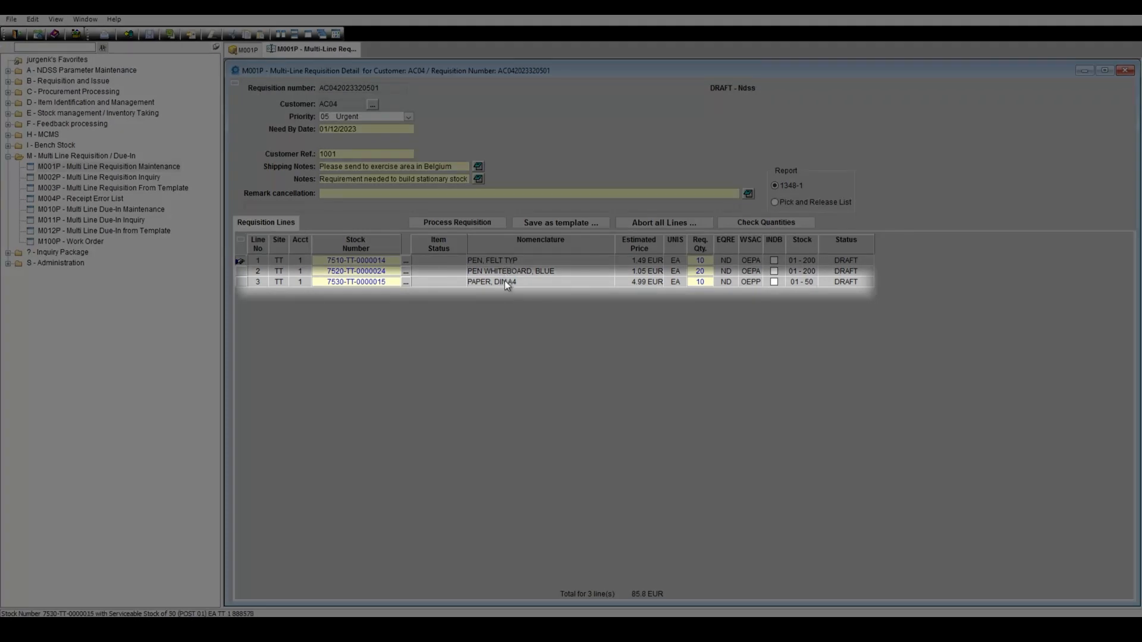
Step: Open the details of the paper line, mark it as brokerage and change its usual source of supply to Small Purchase
double_click(504, 281)
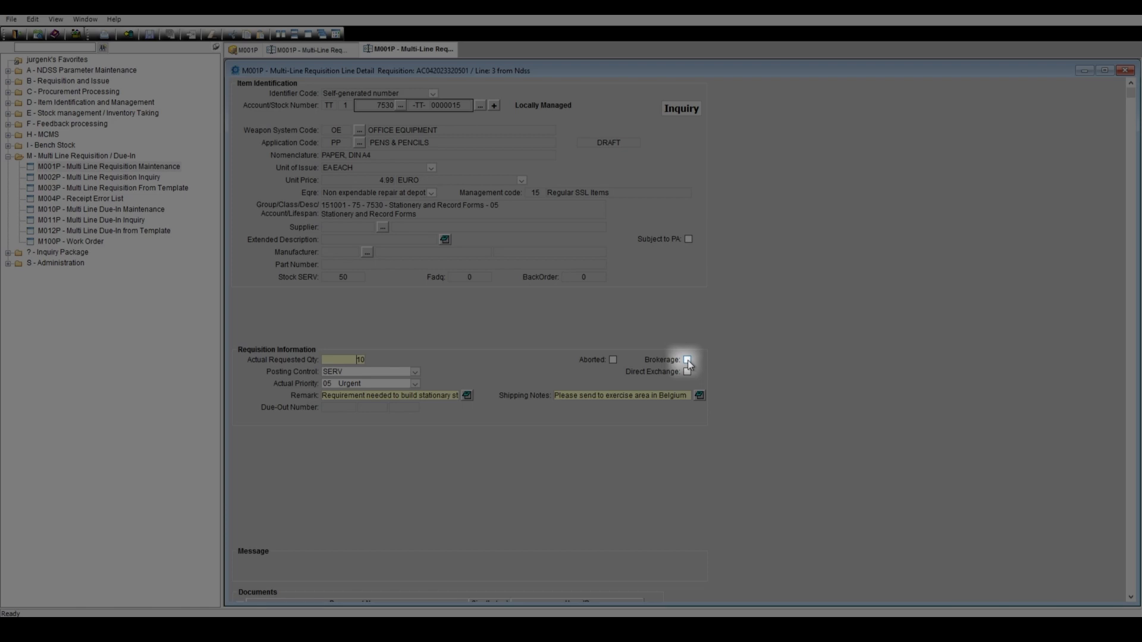
left_click(687, 359)
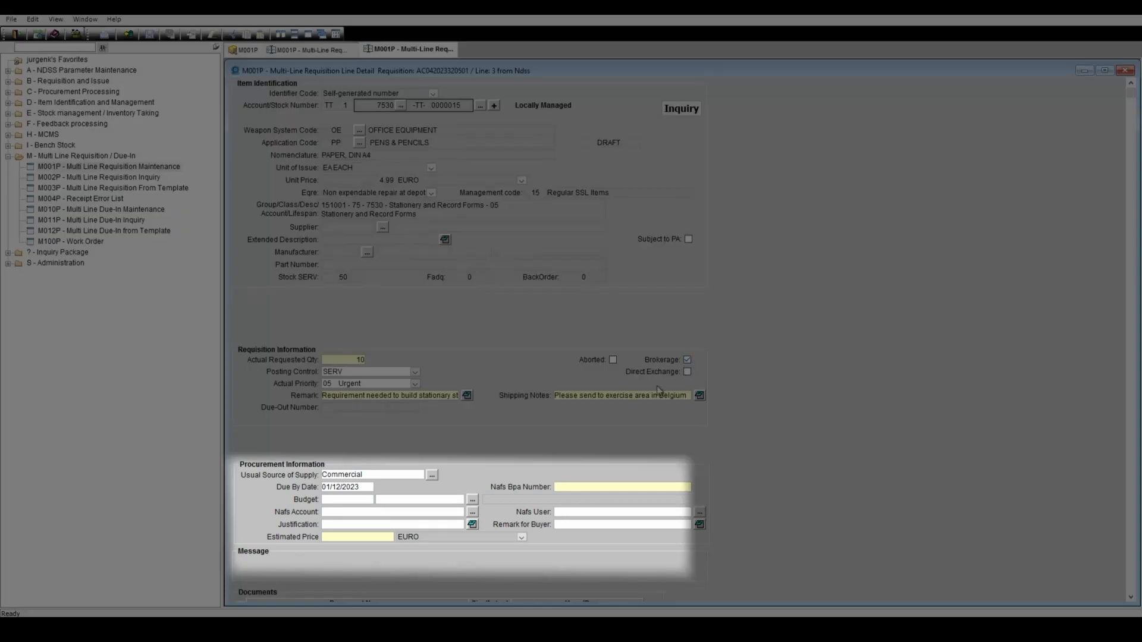
left_click(432, 475)
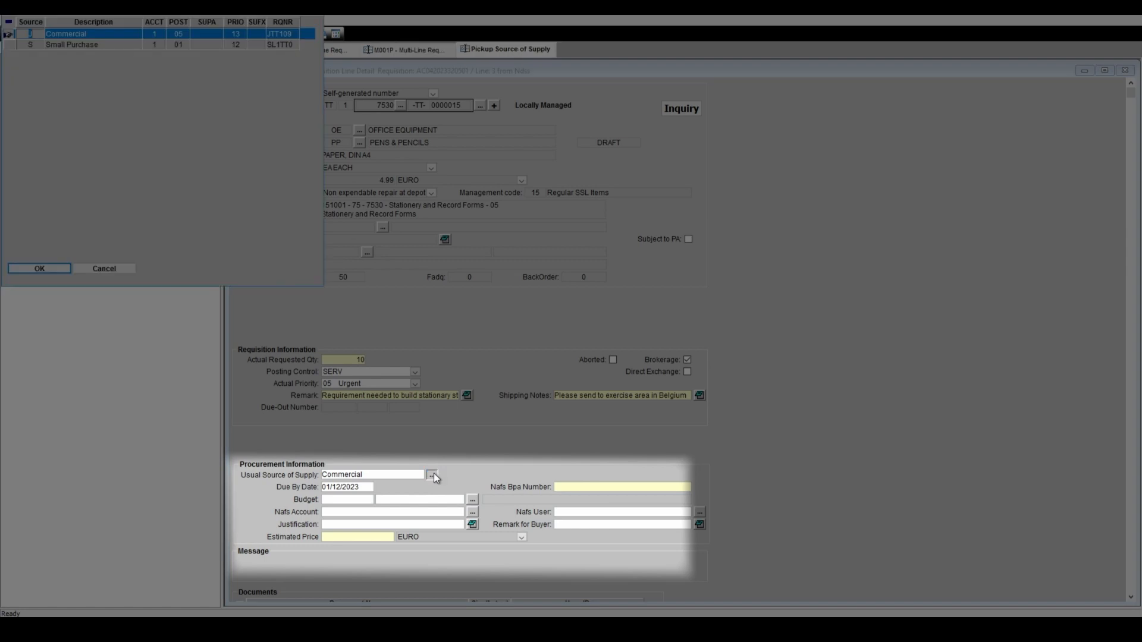
left_click_drag(124, 13, 830, 180)
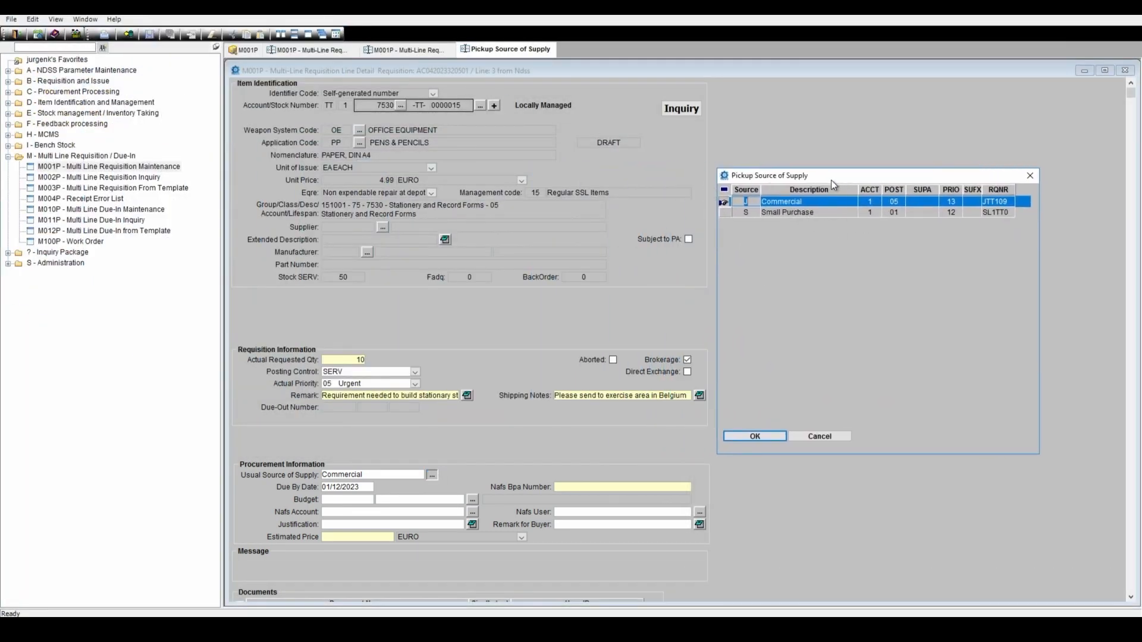
left_click(809, 213)
double_click(794, 212)
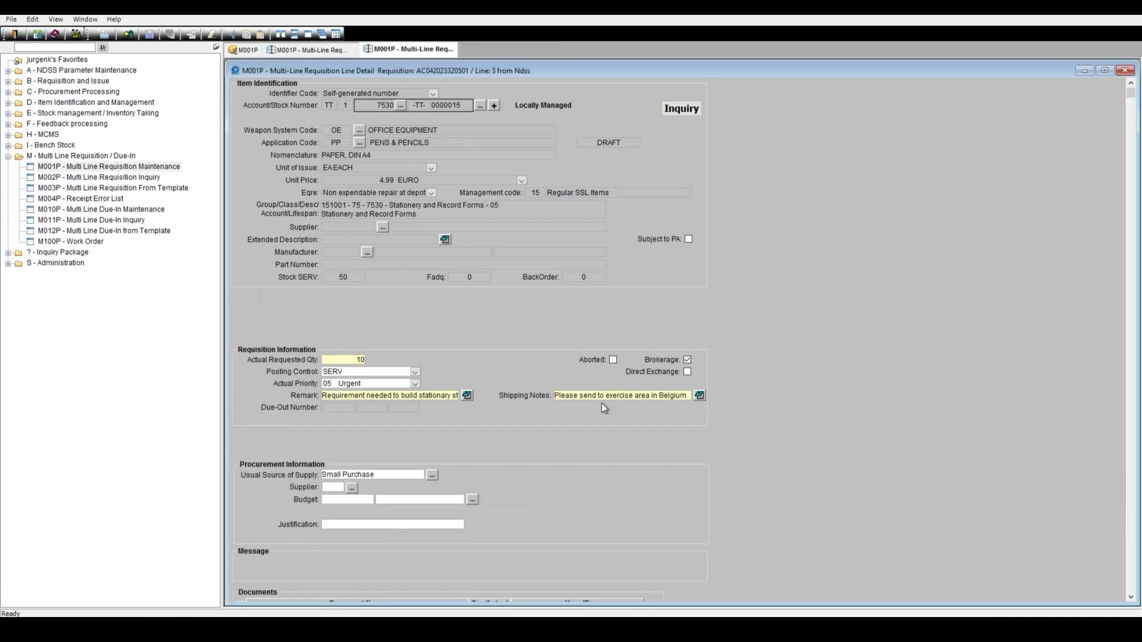
Step: Choose HAZET (HAZ) as the supplier for the paper line's procurement
left_click(351, 488)
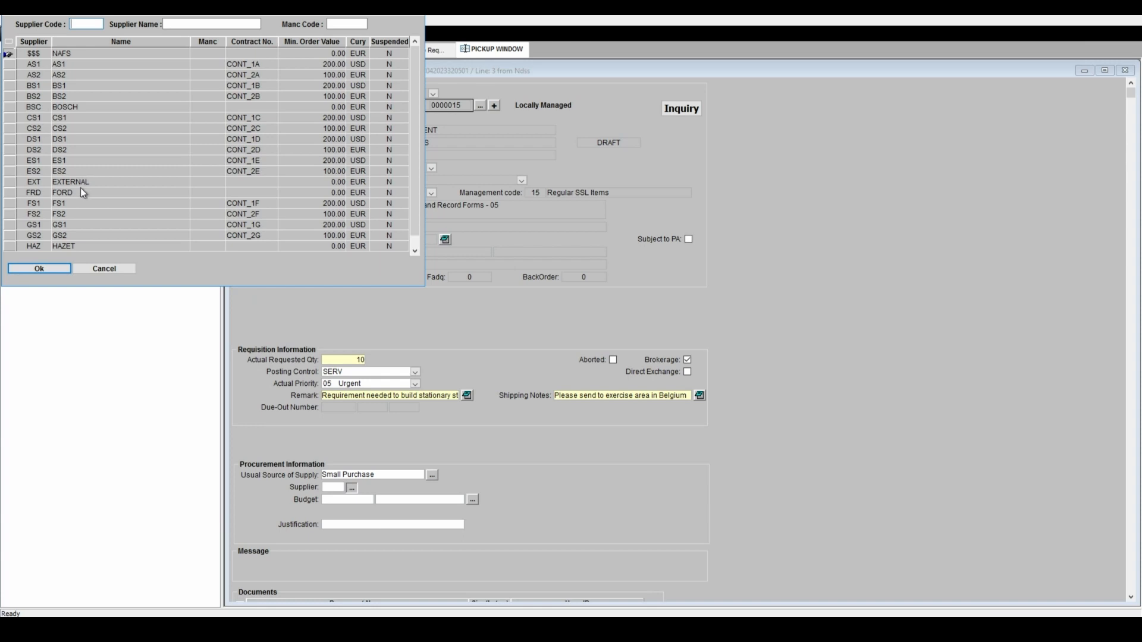
scroll(88, 199, "down", 3)
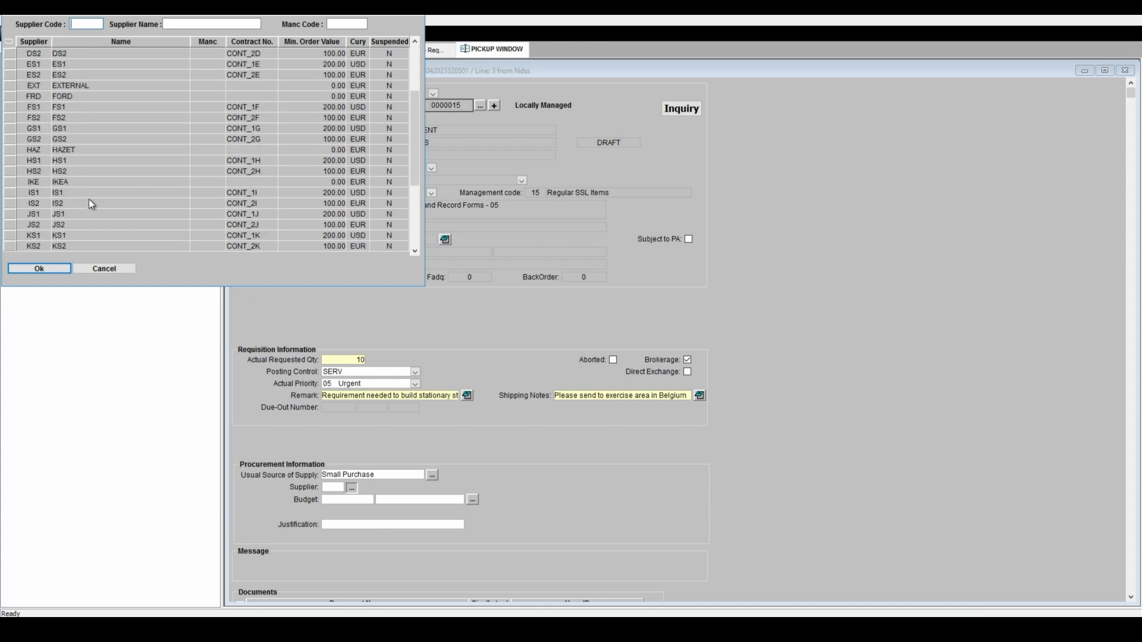
double_click(89, 148)
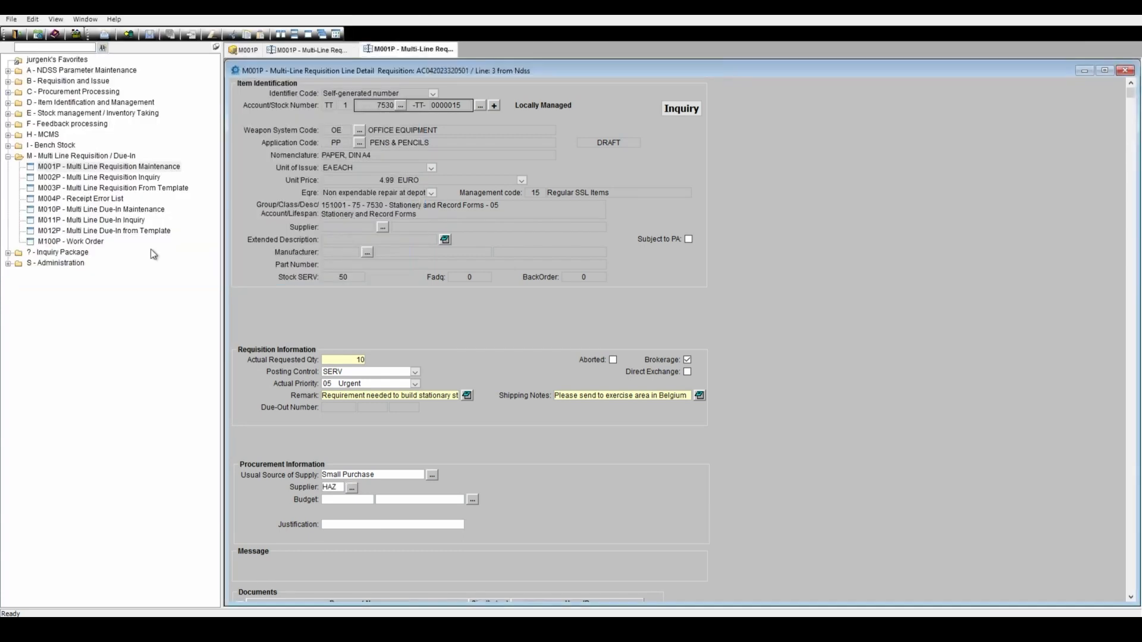
Step: Assign the 2023 budget L-EE001, Exercise Trianon T, to the paper line and enter the justification "replenishment stock"
left_click(473, 499)
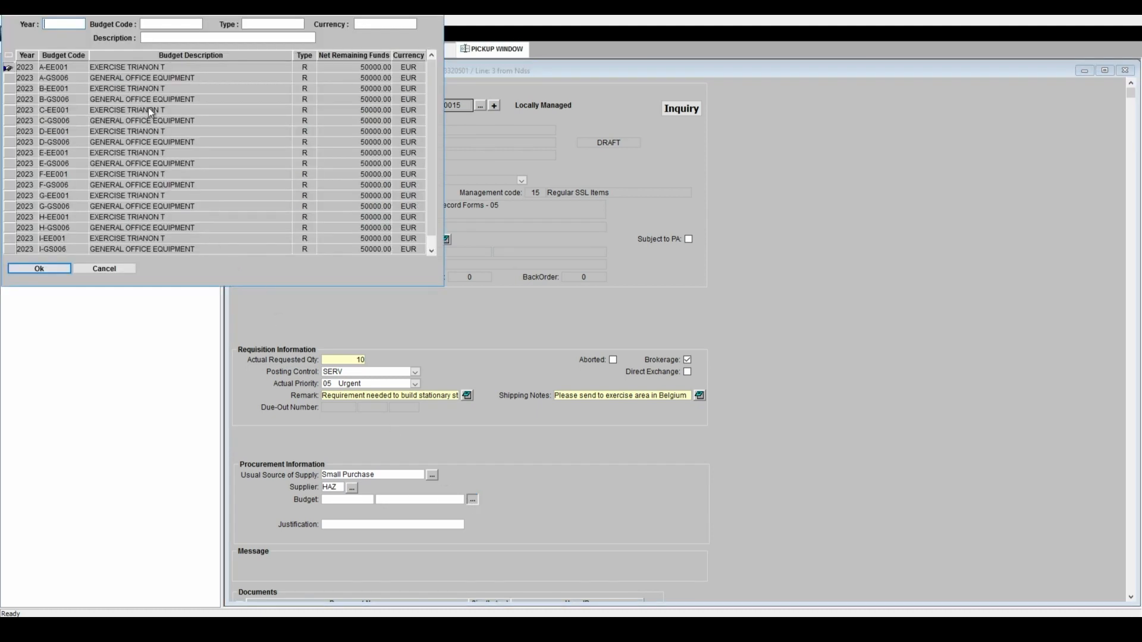
scroll(151, 148, "down", 3)
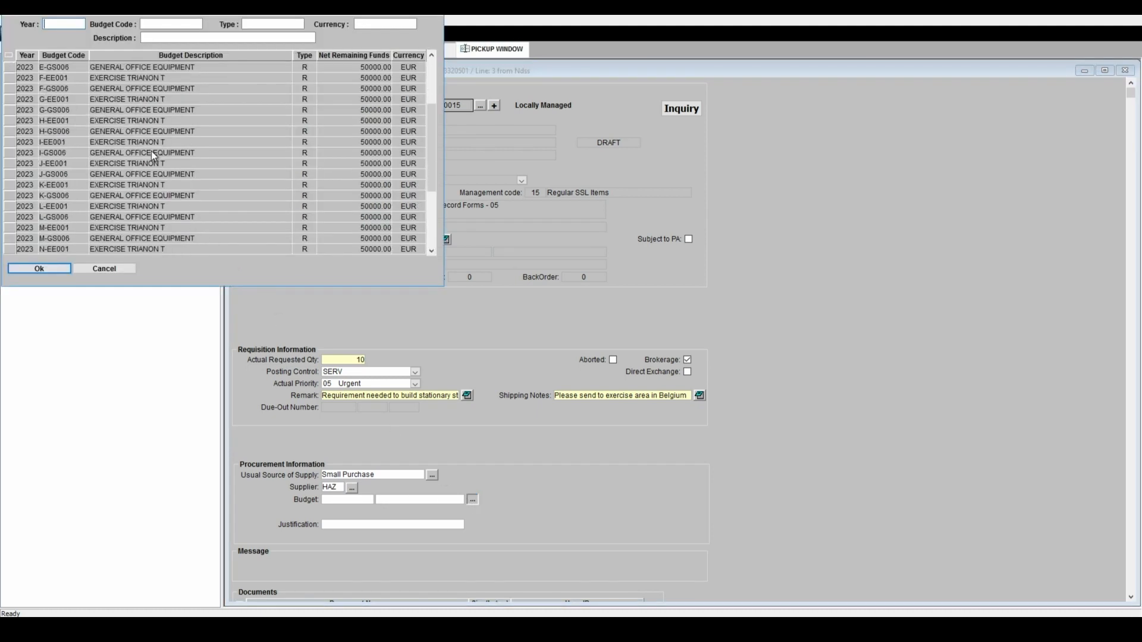
left_click(149, 208)
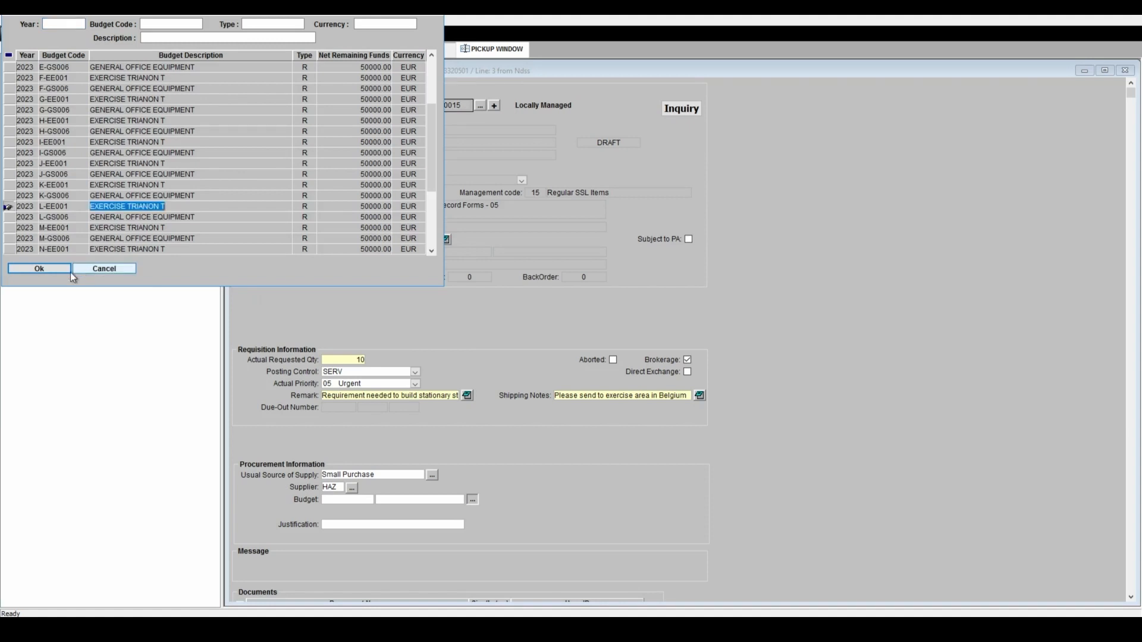
left_click(39, 269)
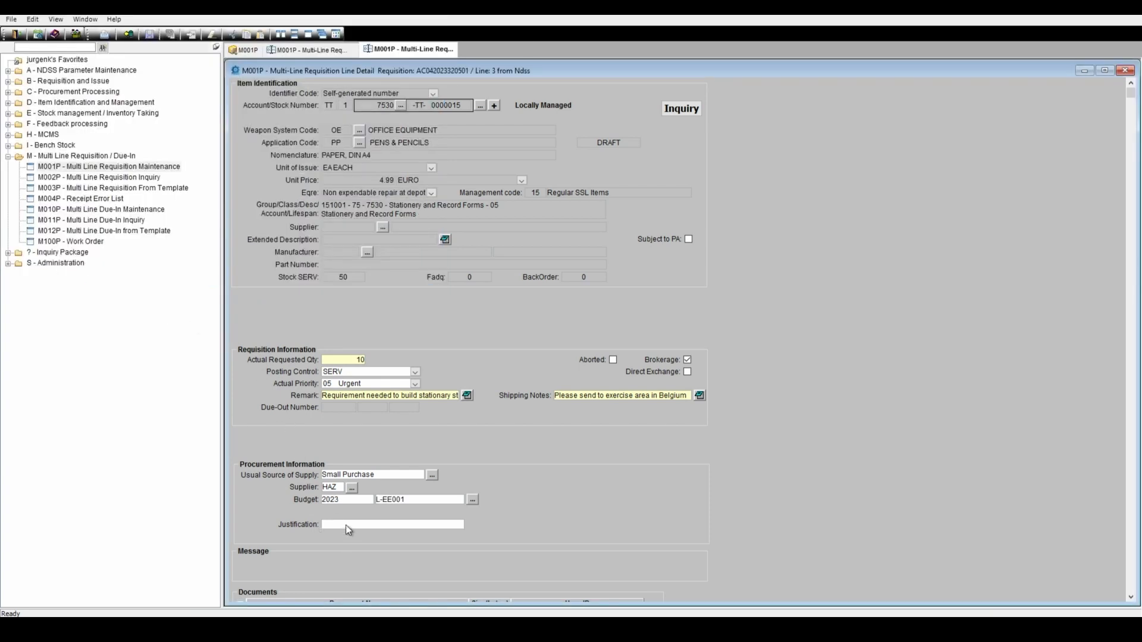
type("replenishment stock")
Step: Open the file selection for attaching a PDF document to the paper line and cancel it
left_click(1130, 599)
left_click(1130, 599)
left_click(1130, 600)
left_click(1130, 600)
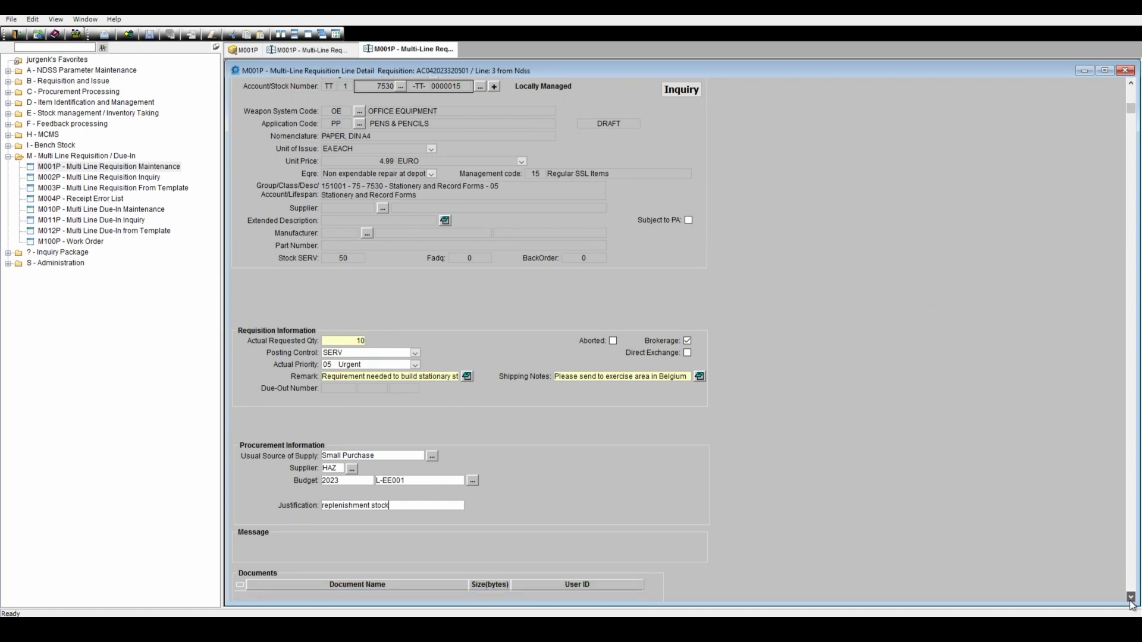
left_click(1130, 599)
left_click(1130, 599)
left_click(1130, 600)
left_click(1130, 600)
left_click(1130, 600)
left_click(1130, 599)
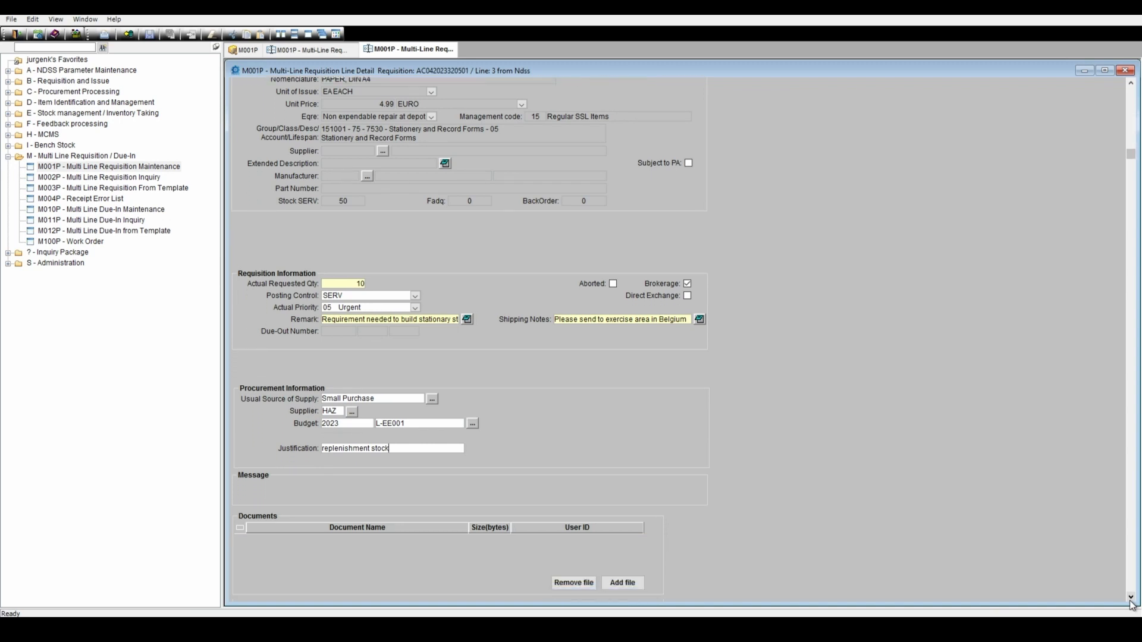
left_click(1130, 599)
left_click(1130, 599)
left_click(1130, 599)
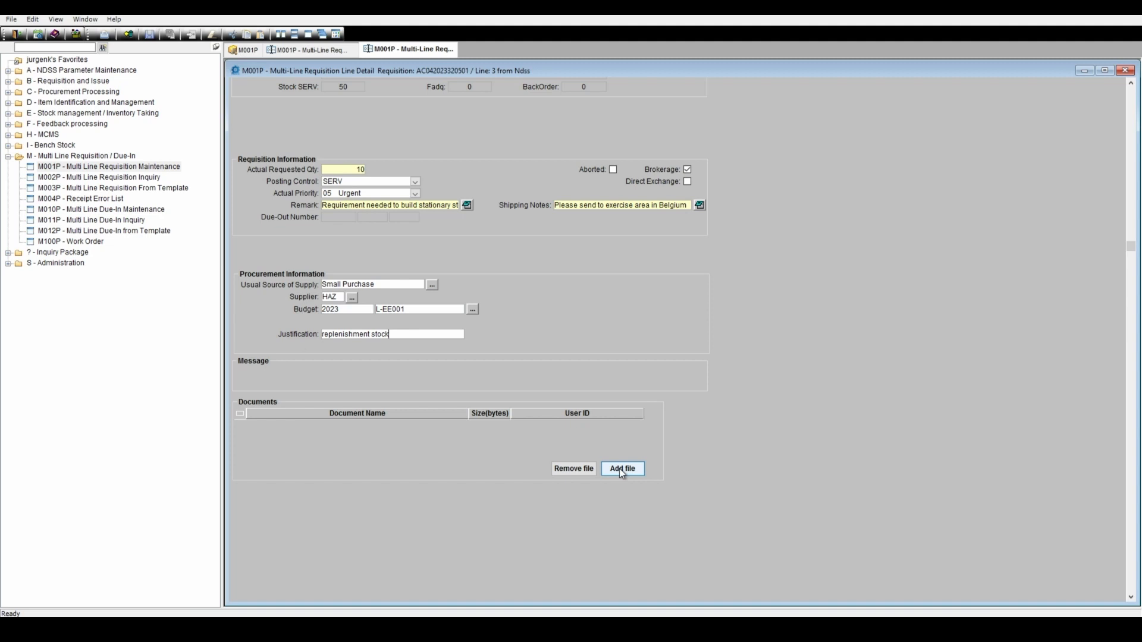
left_click(619, 470)
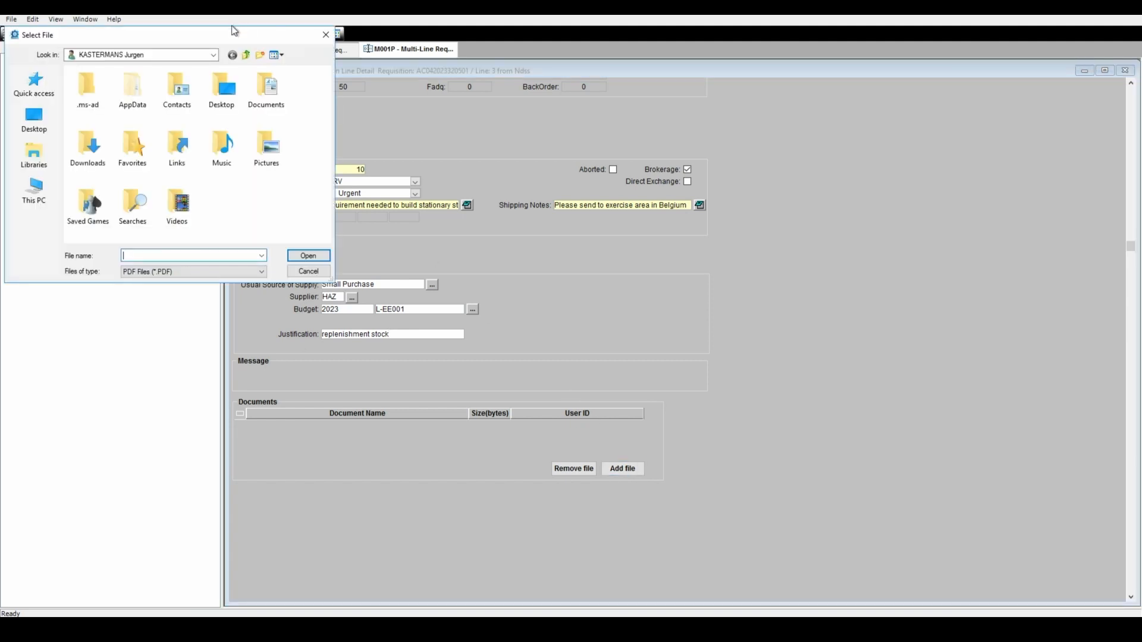
left_click_drag(235, 41, 531, 202)
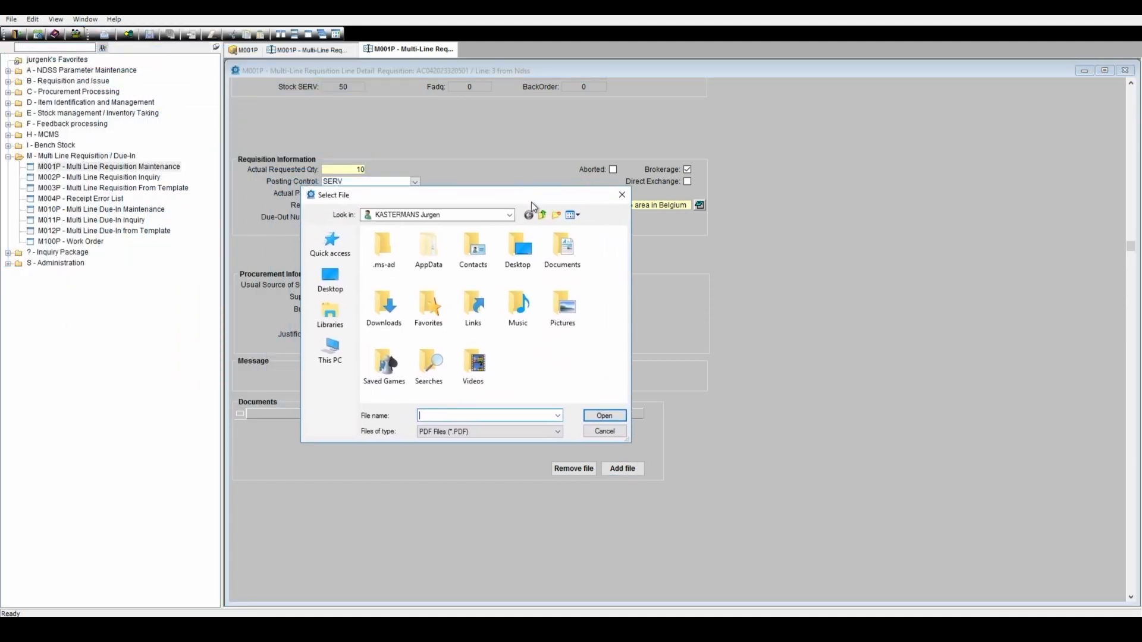
left_click(603, 433)
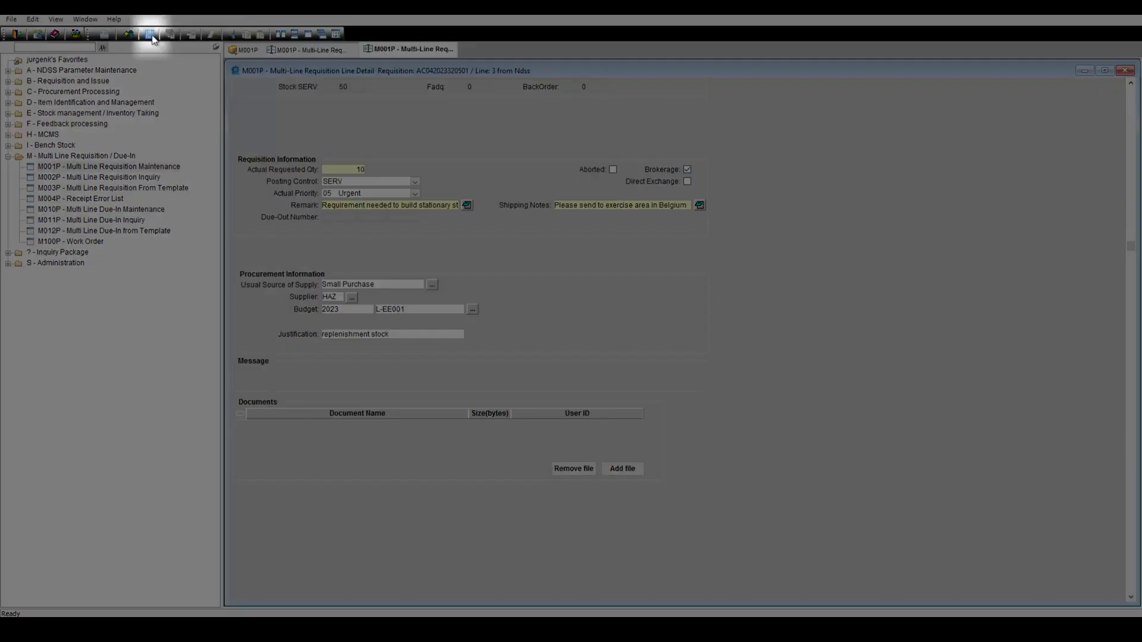
Step: Save the paper line's brokerage details and process the requisition
left_click(150, 36)
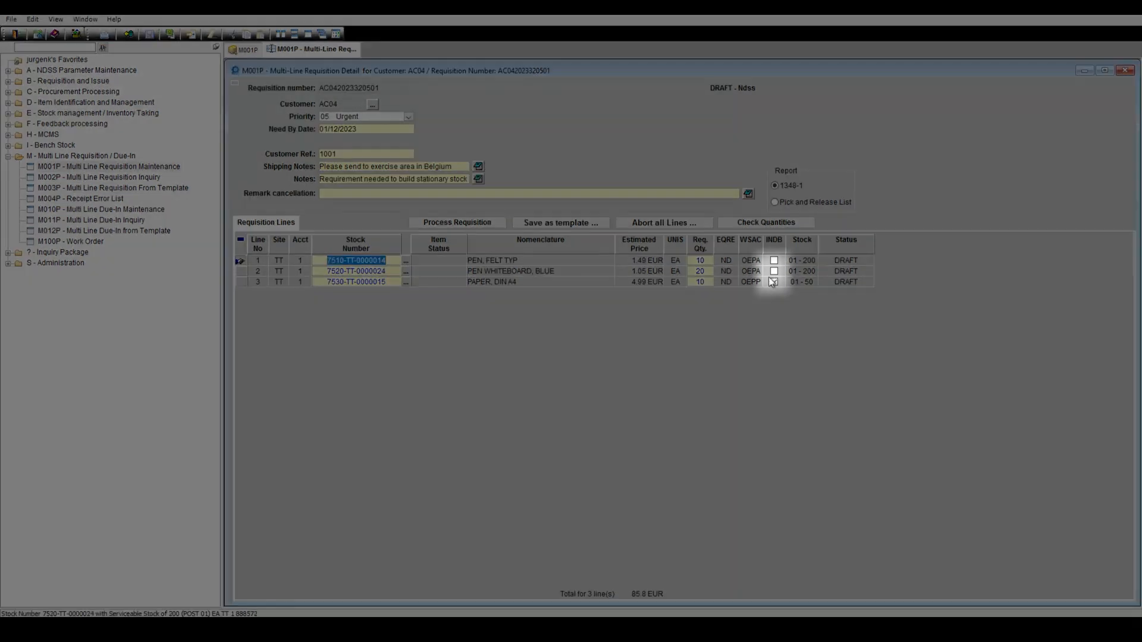
left_click(773, 282)
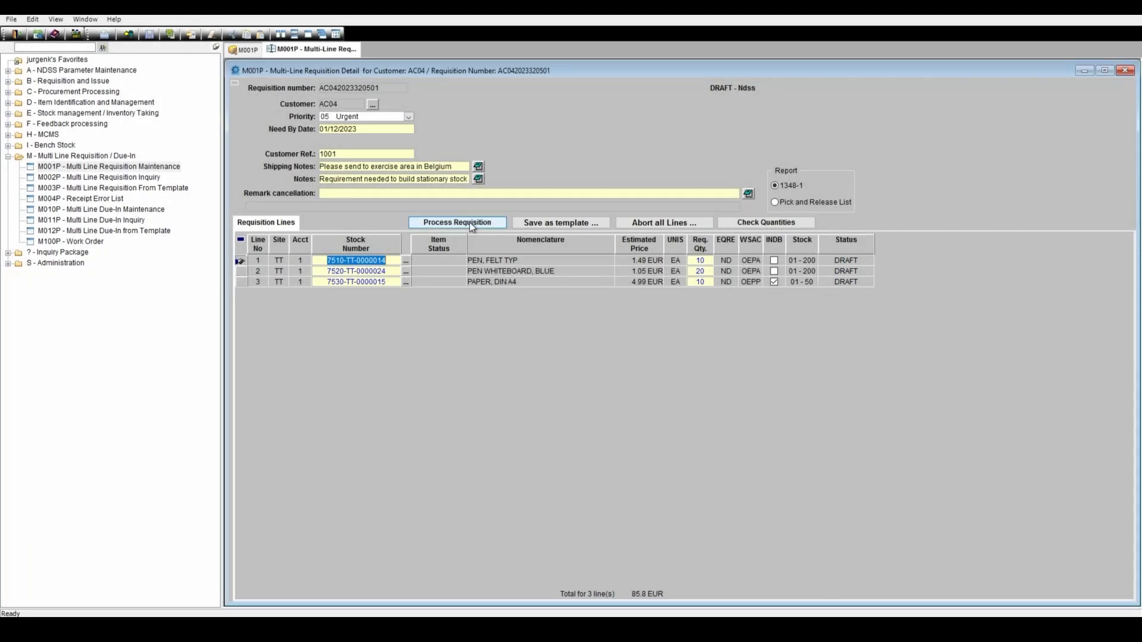
left_click(469, 223)
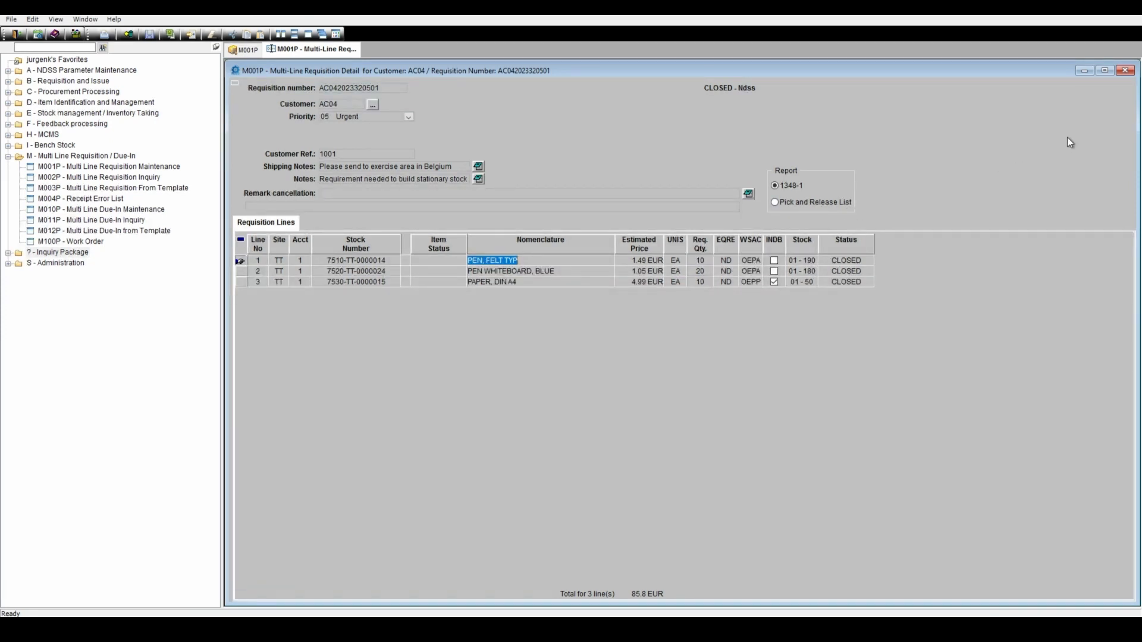
Step: Close the requisition detail and search windows and open M003P Multi Line Requisition From Template to list the saved templates
left_click(1124, 71)
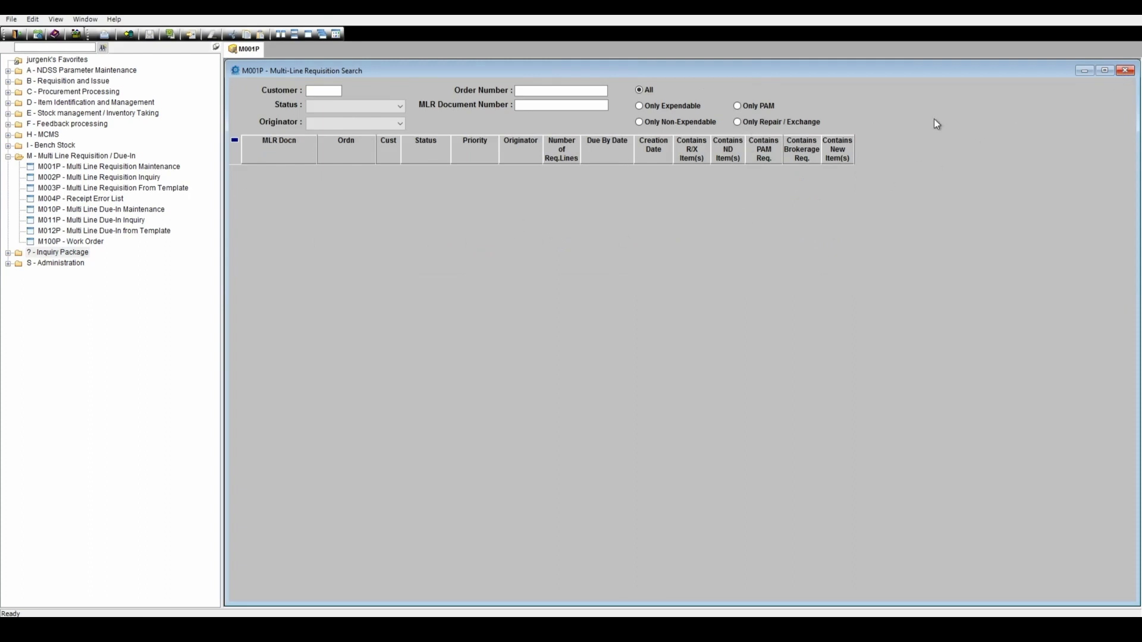
left_click(1125, 70)
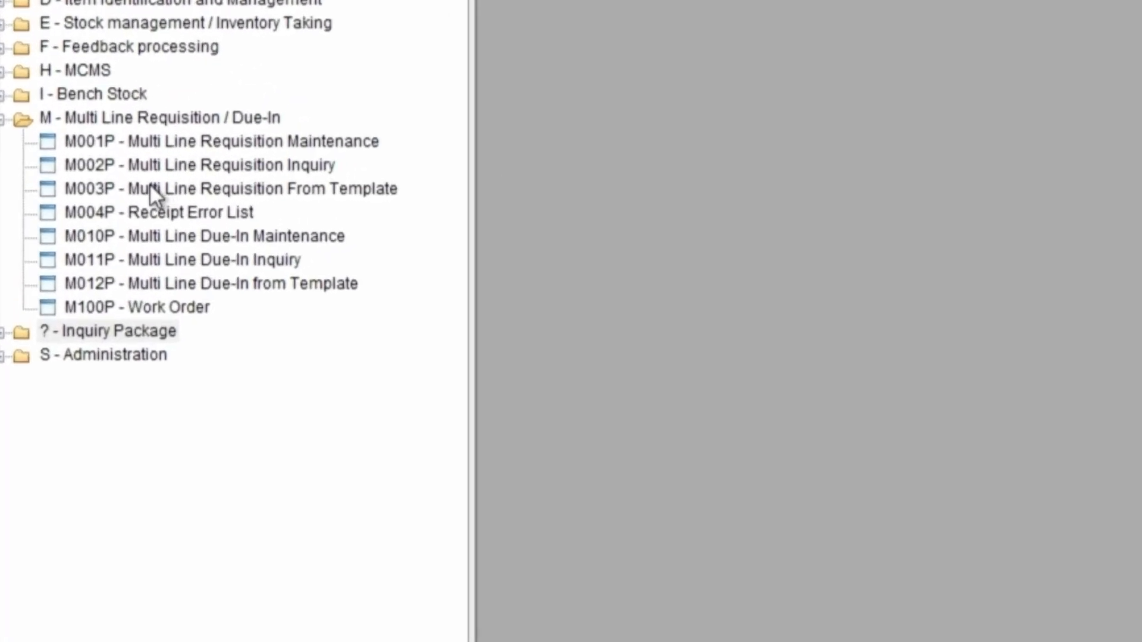
double_click(151, 188)
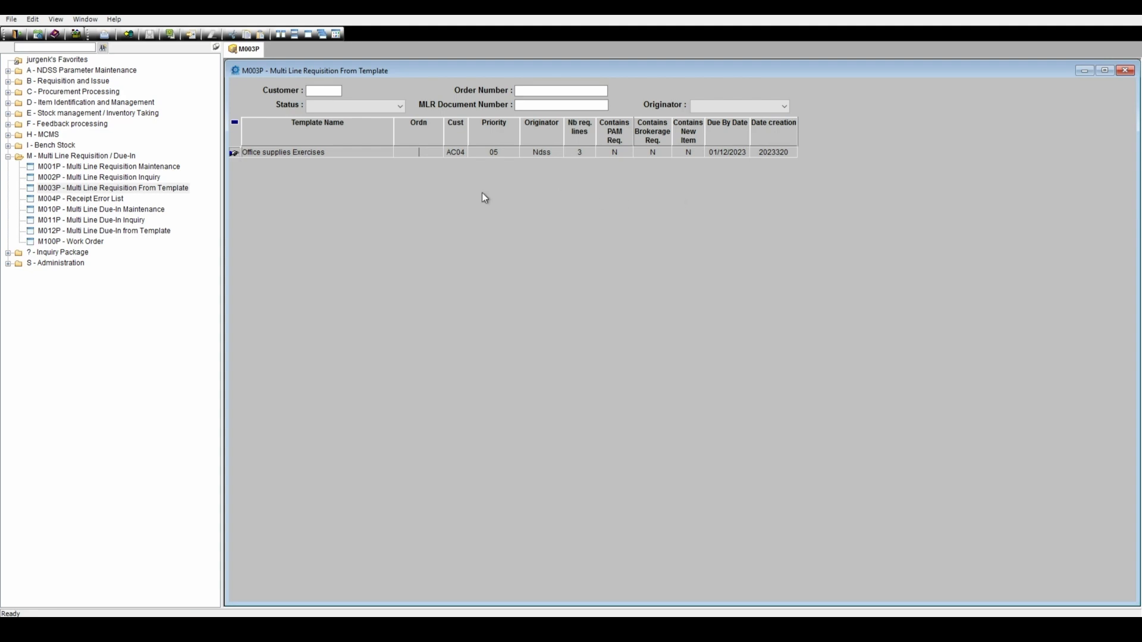
Step: Create a new requisition from the "Office supplies Exercises" template and close the template list
double_click(319, 154)
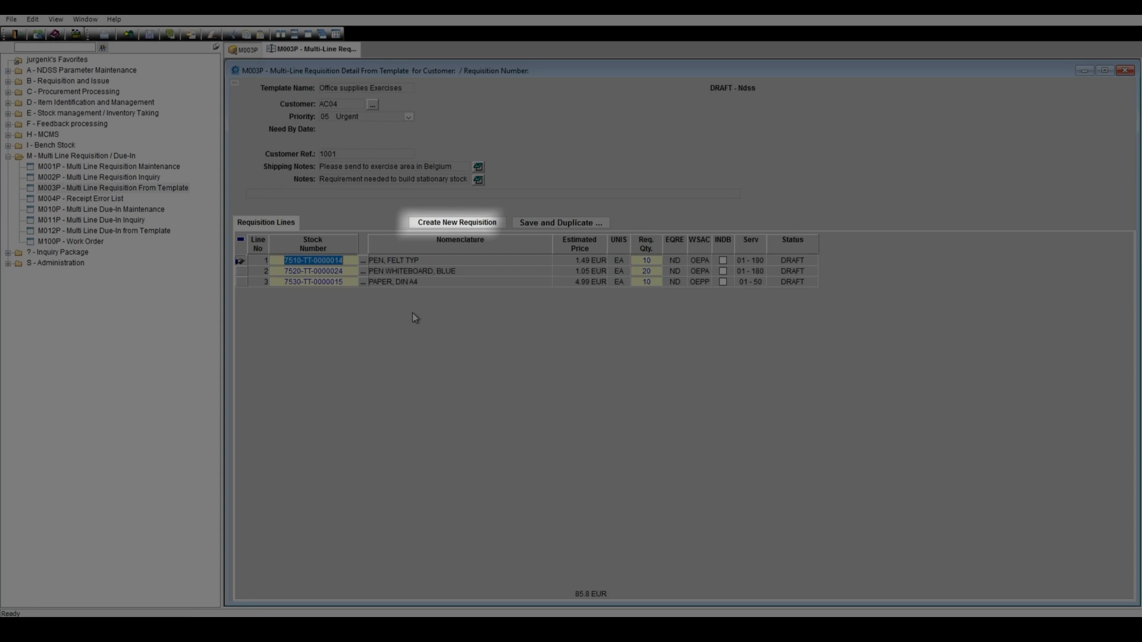
left_click(467, 228)
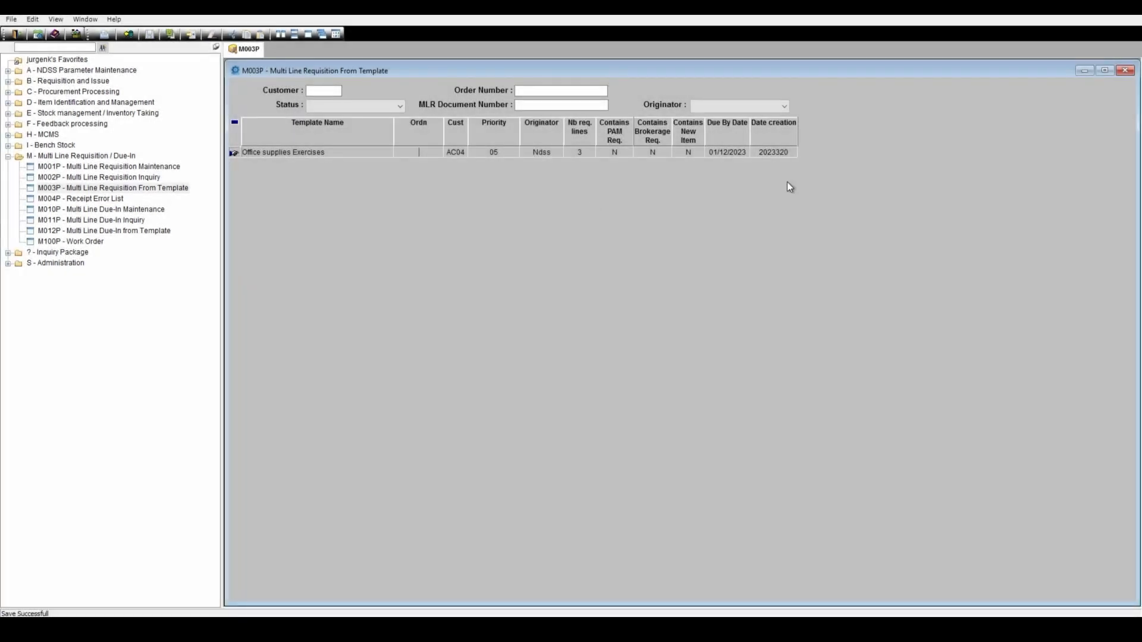
left_click(1124, 71)
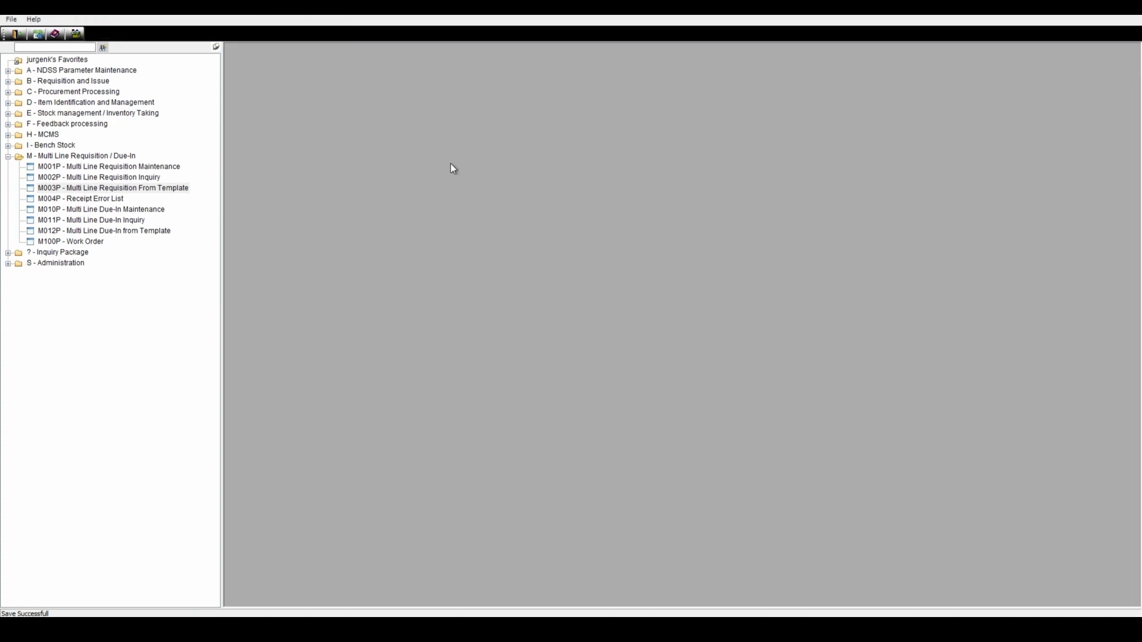
Step: Open the new draft requisition in M001P Multi Line Requisition Maintenance and delete its PAPER, DIN A4 line
double_click(78, 169)
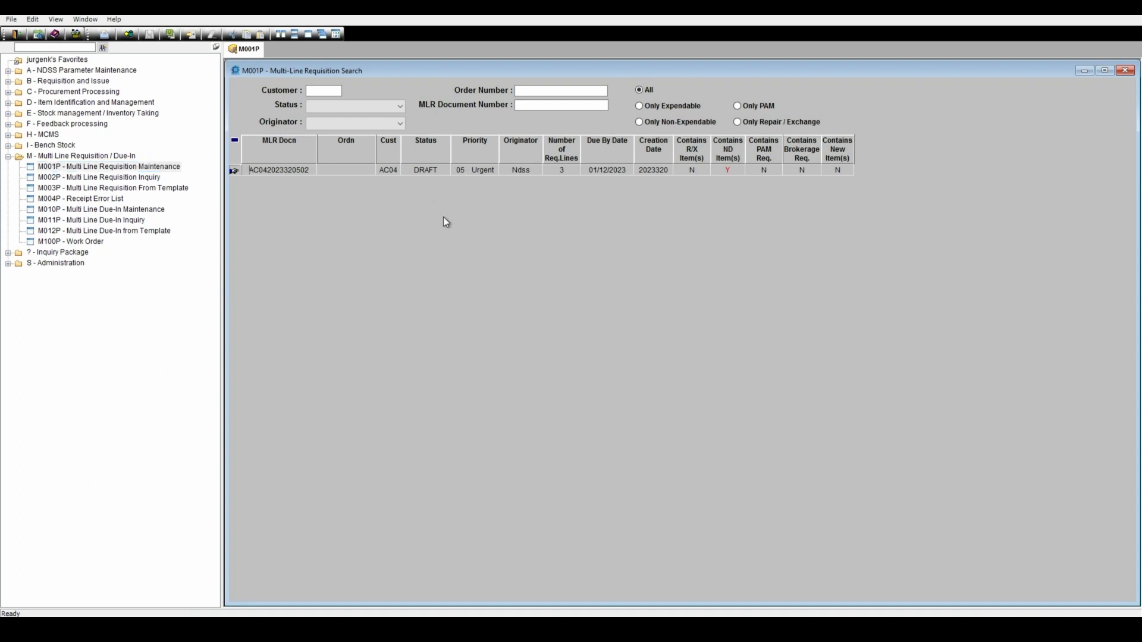
double_click(326, 170)
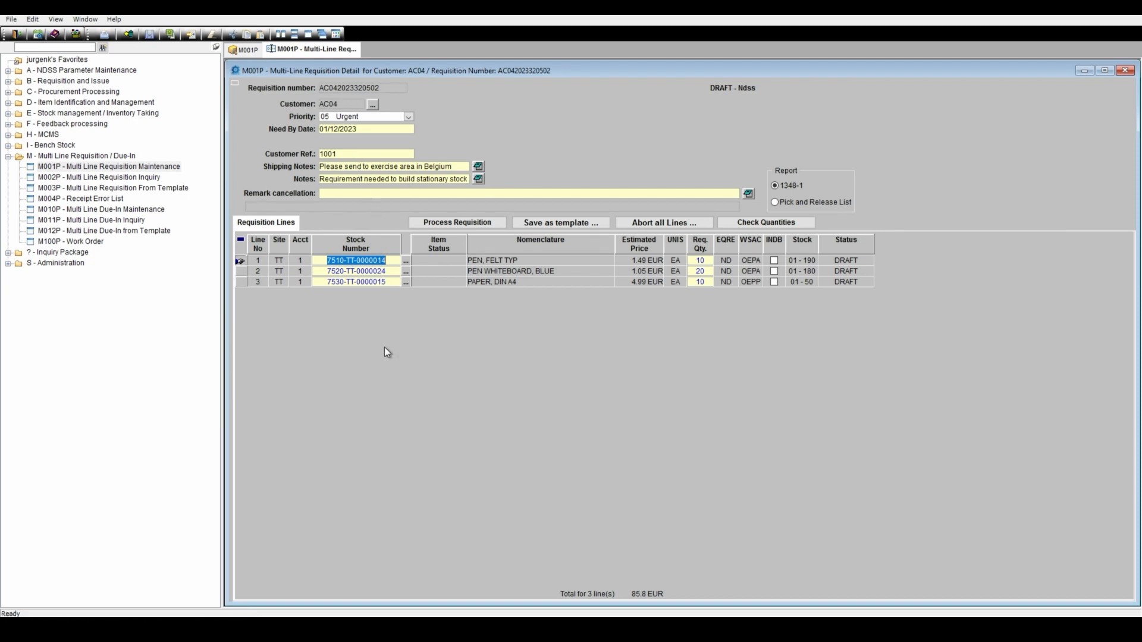
left_click(243, 281)
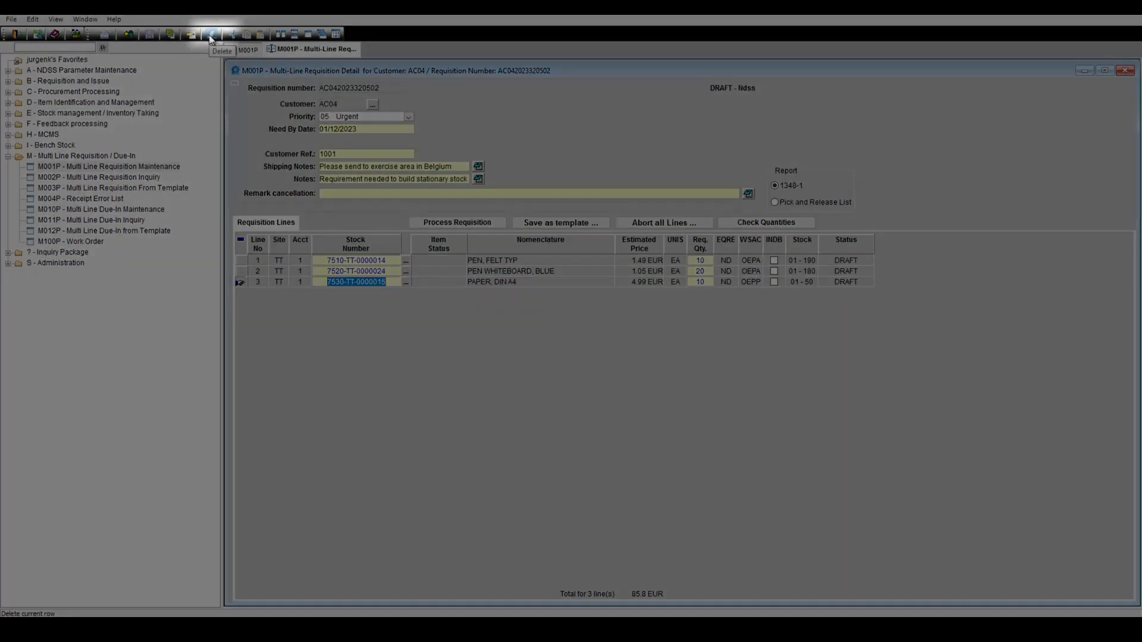
left_click(211, 35)
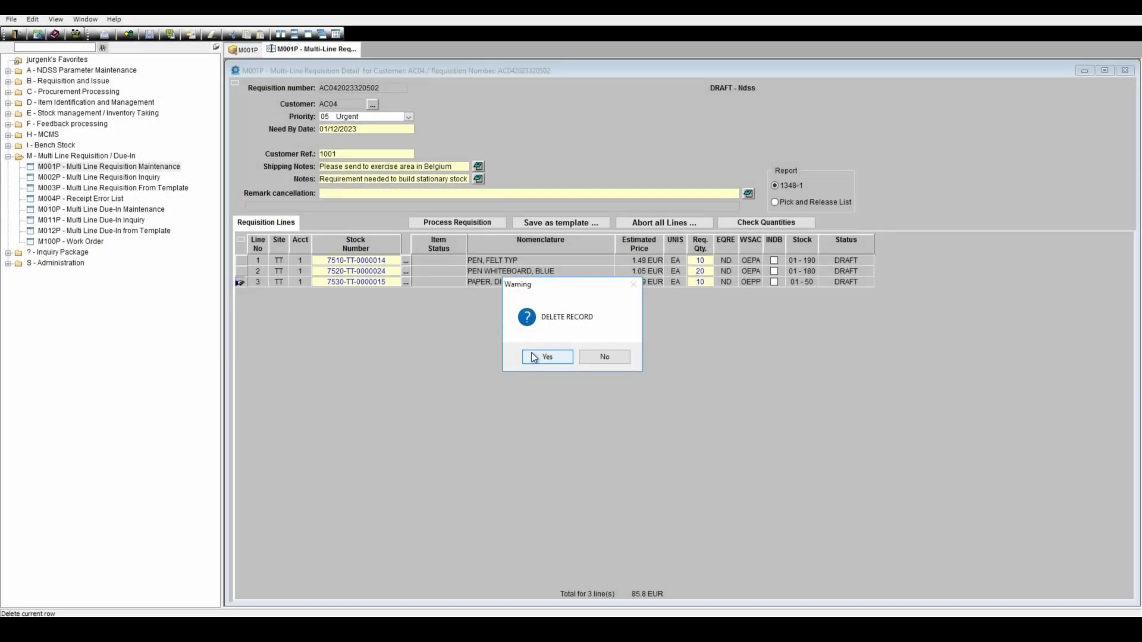
left_click(545, 357)
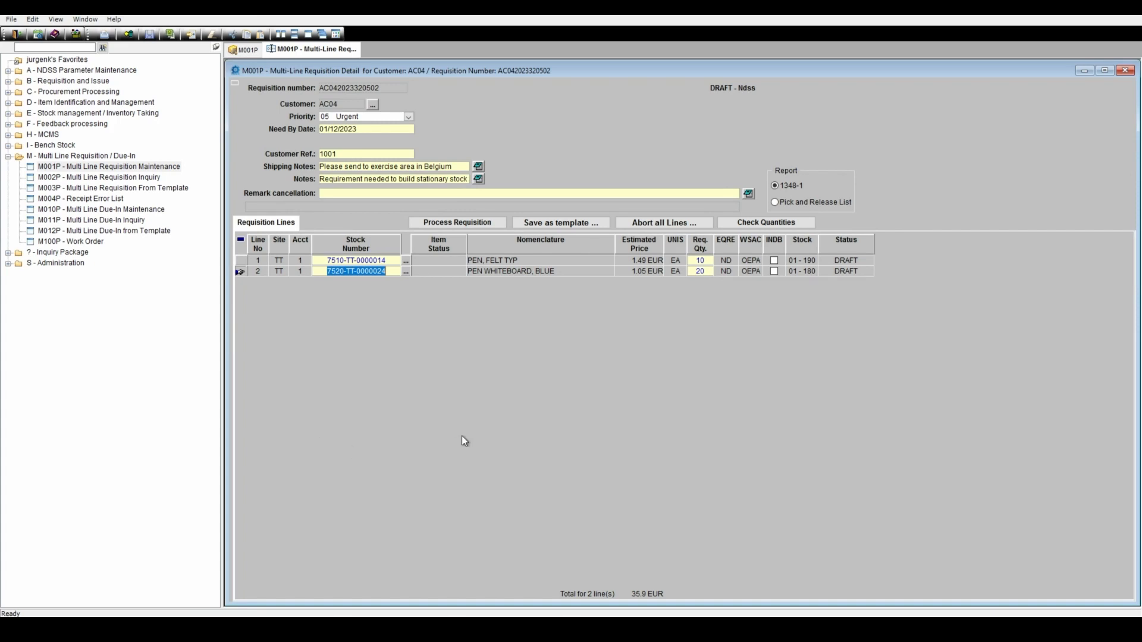
Step: Save a requested quantity of 5 for the PEN, FELT TYP line and process the requisition
left_click(701, 262)
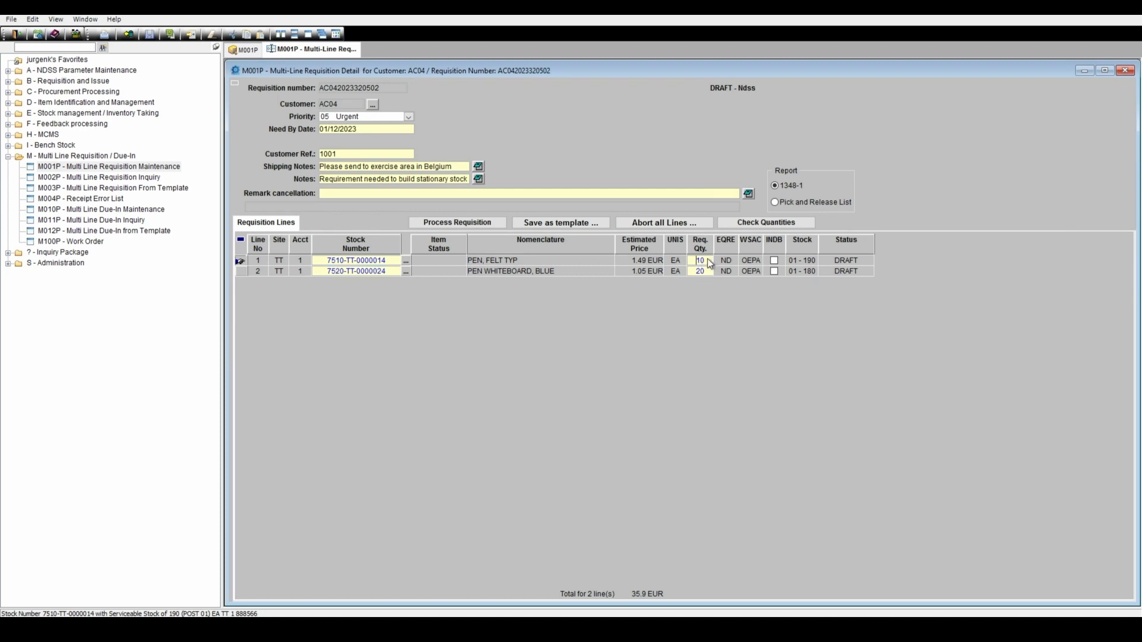
left_click_drag(711, 261, 690, 264)
type("5")
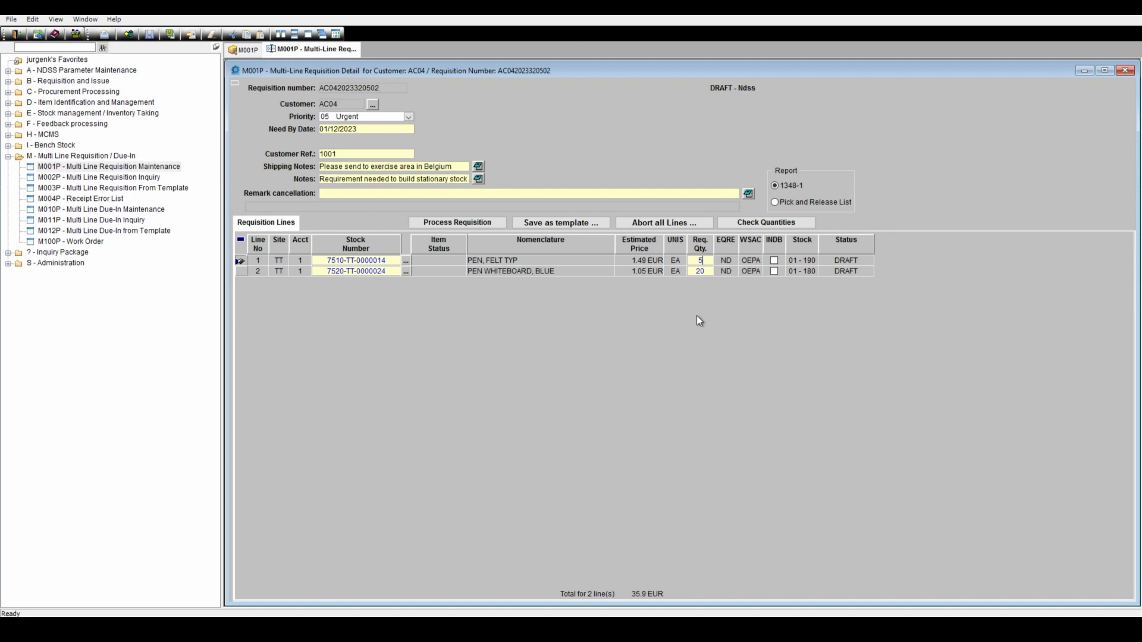
left_click(149, 35)
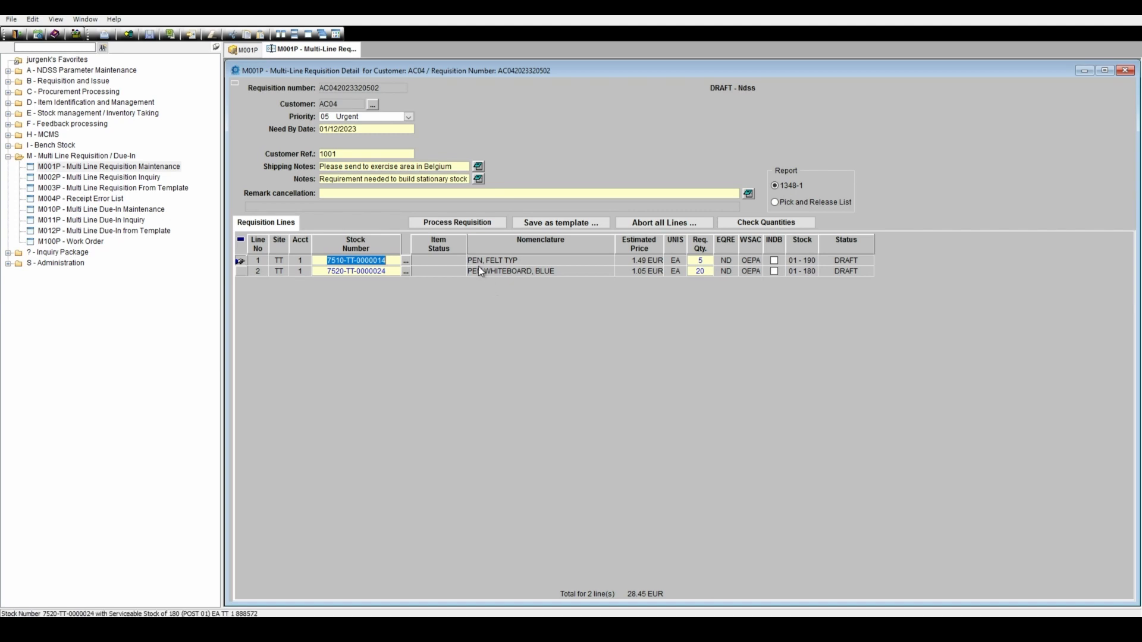
left_click(473, 223)
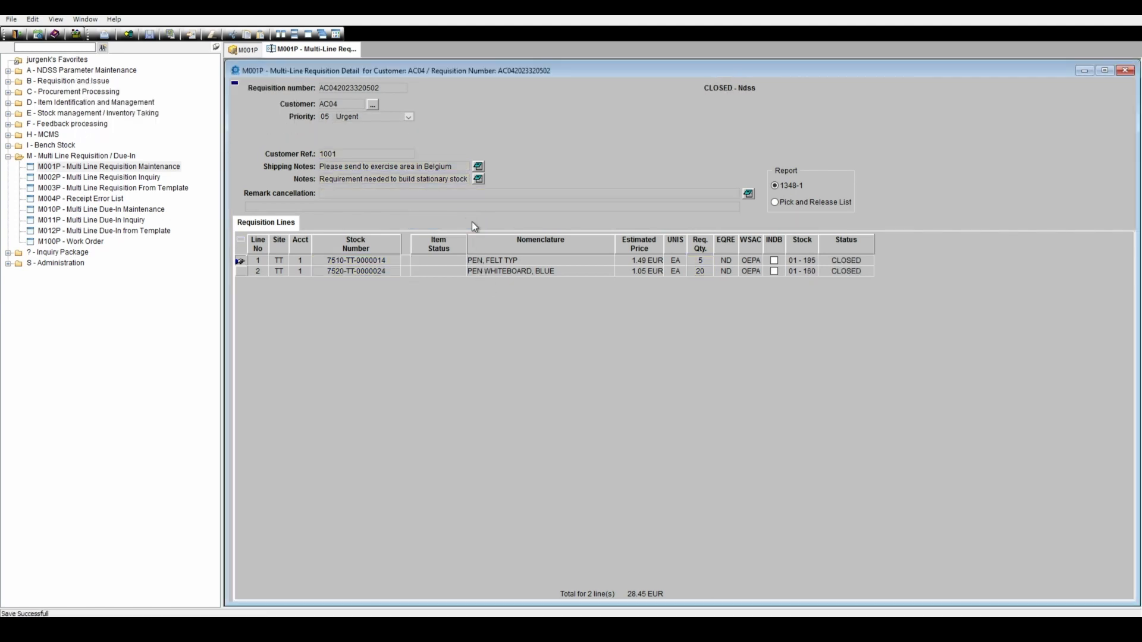